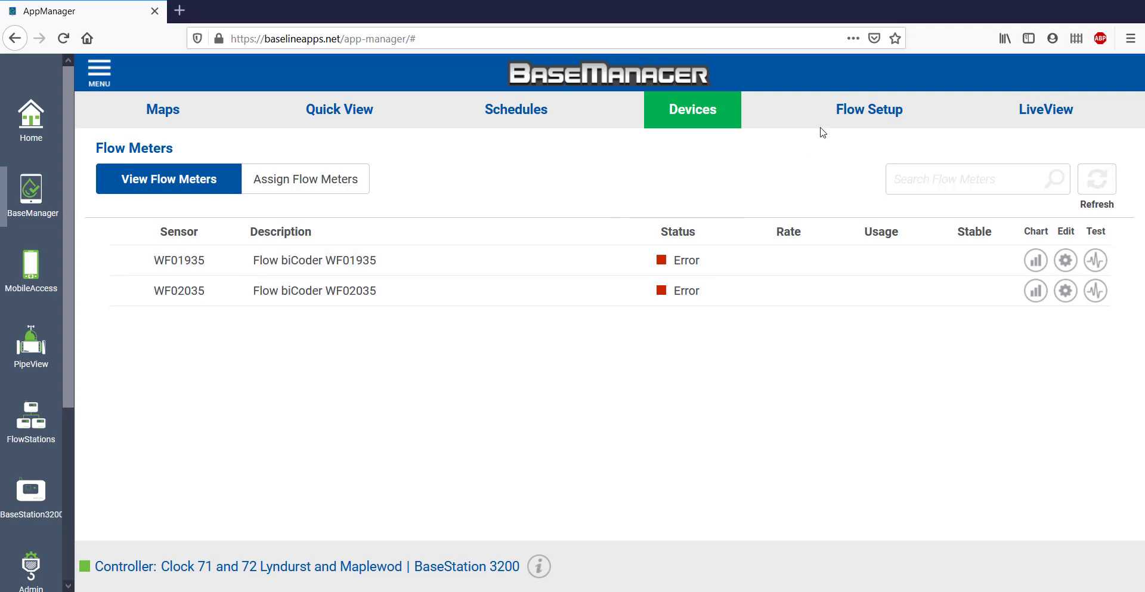
# - Open water source 1 under Flow Setup for editing and change its description to "WS at North Side"
pyautogui.click(856, 114)
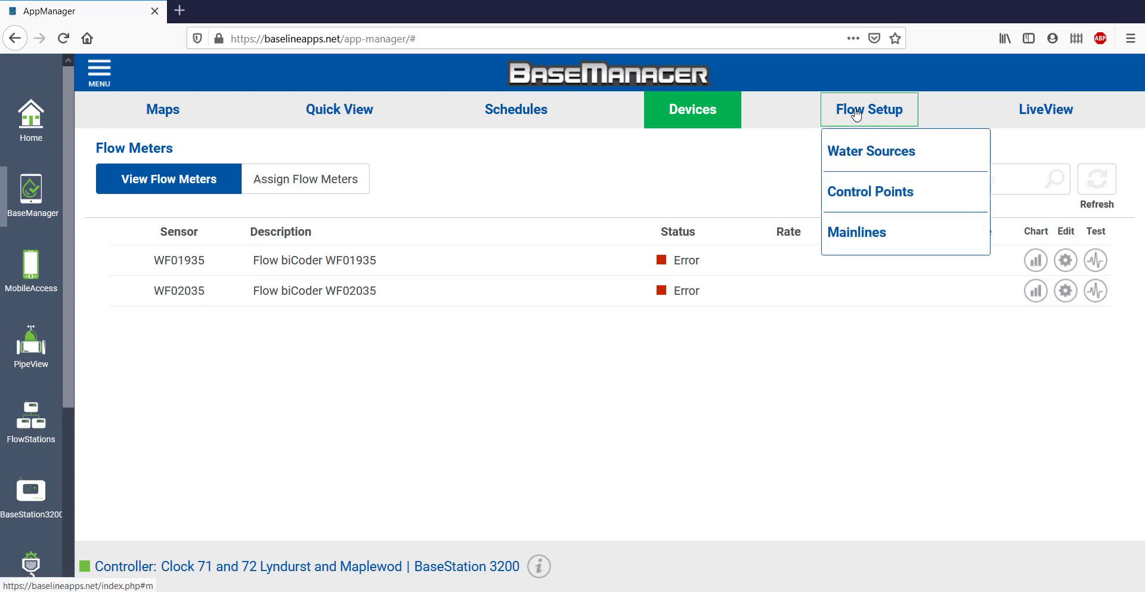
pyautogui.click(852, 153)
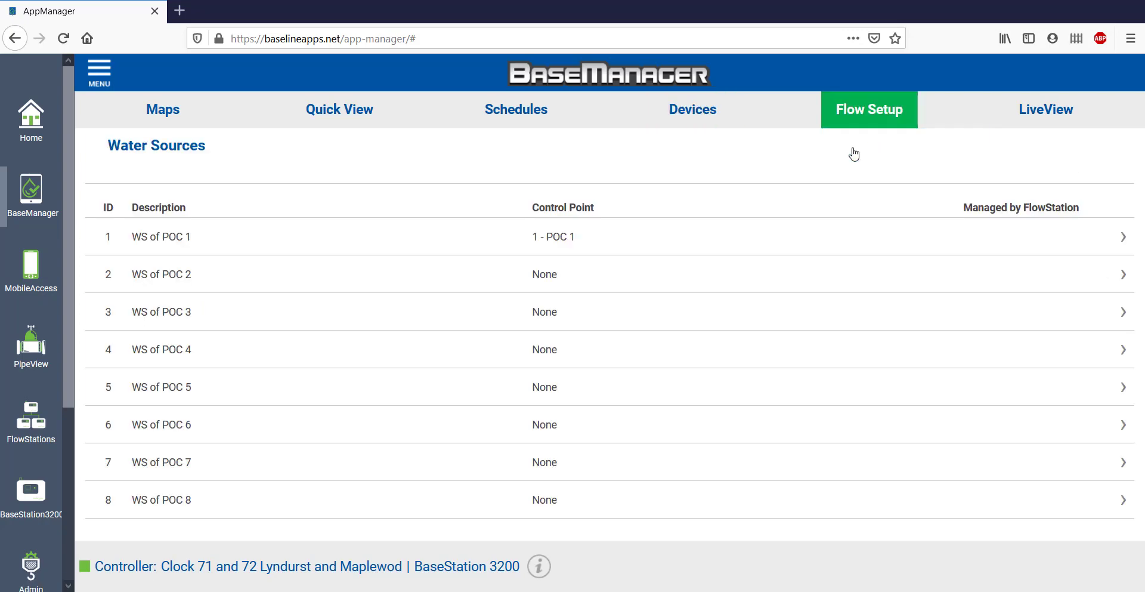
pyautogui.click(234, 251)
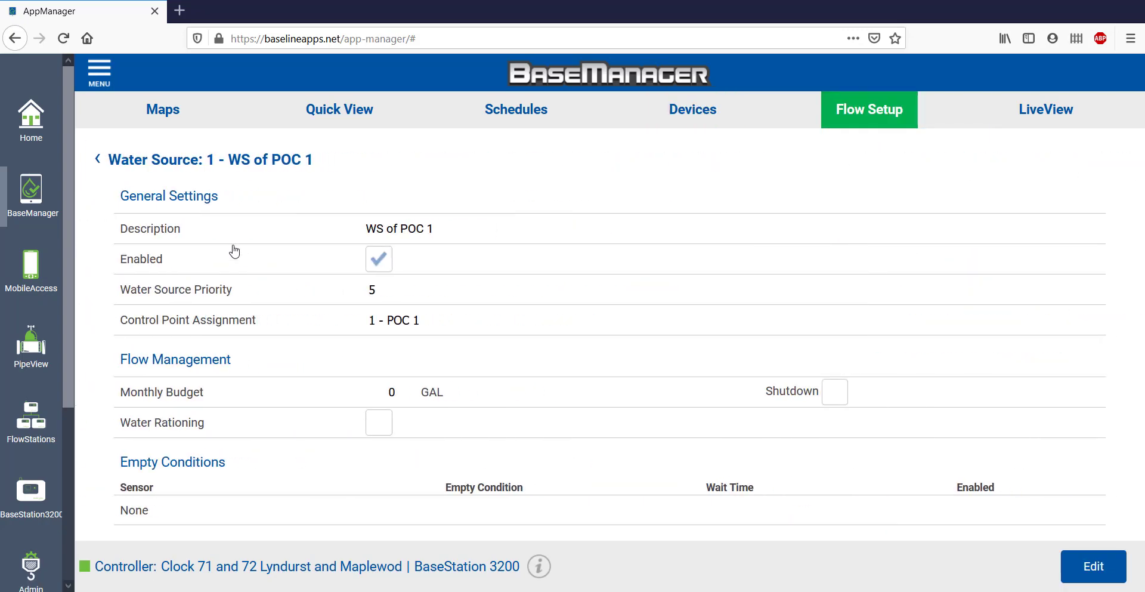
pyautogui.click(1109, 574)
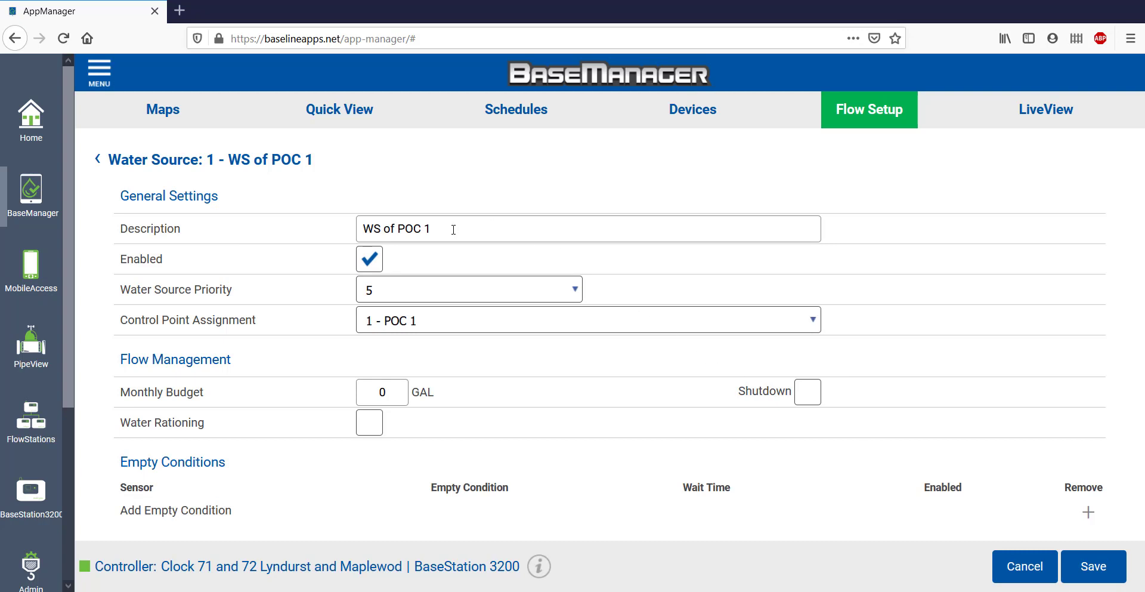
pyautogui.moveTo(453, 230); pyautogui.dragTo(382, 232)
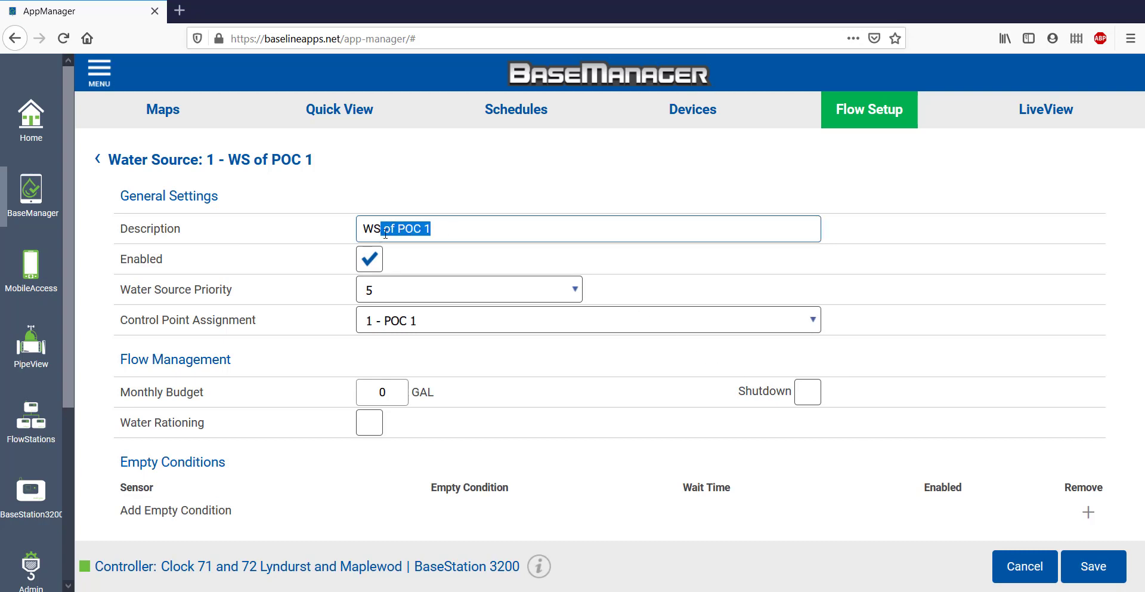
pyautogui.press('BackSpace')
pyautogui.write('at')
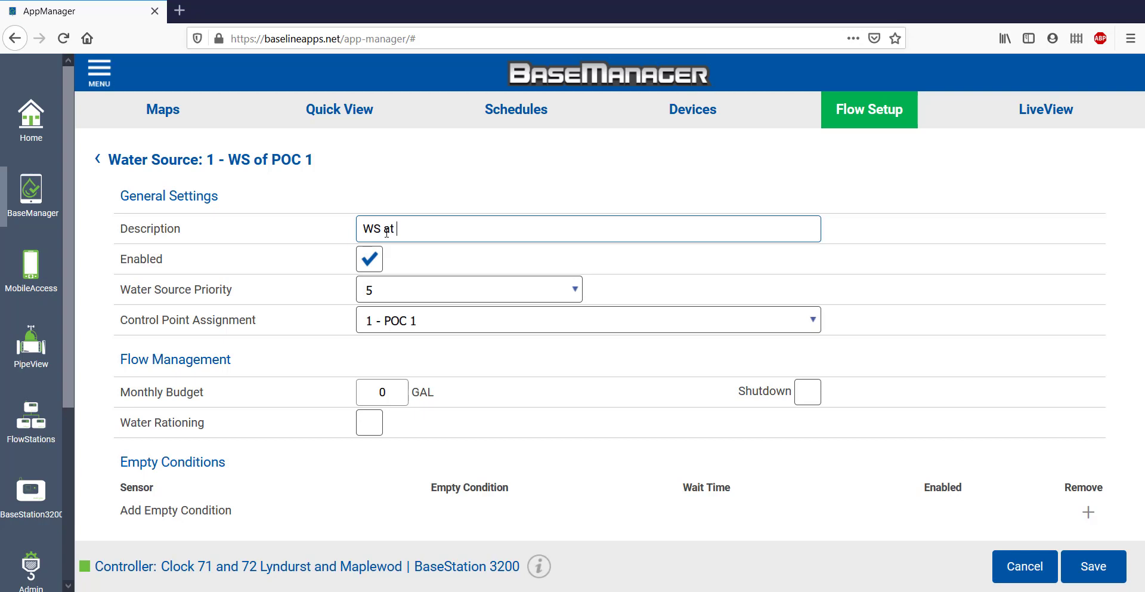
pyautogui.write(' North Side')
# - Review the available priority levels and control point assignments for water source 1
pyautogui.click(442, 301)
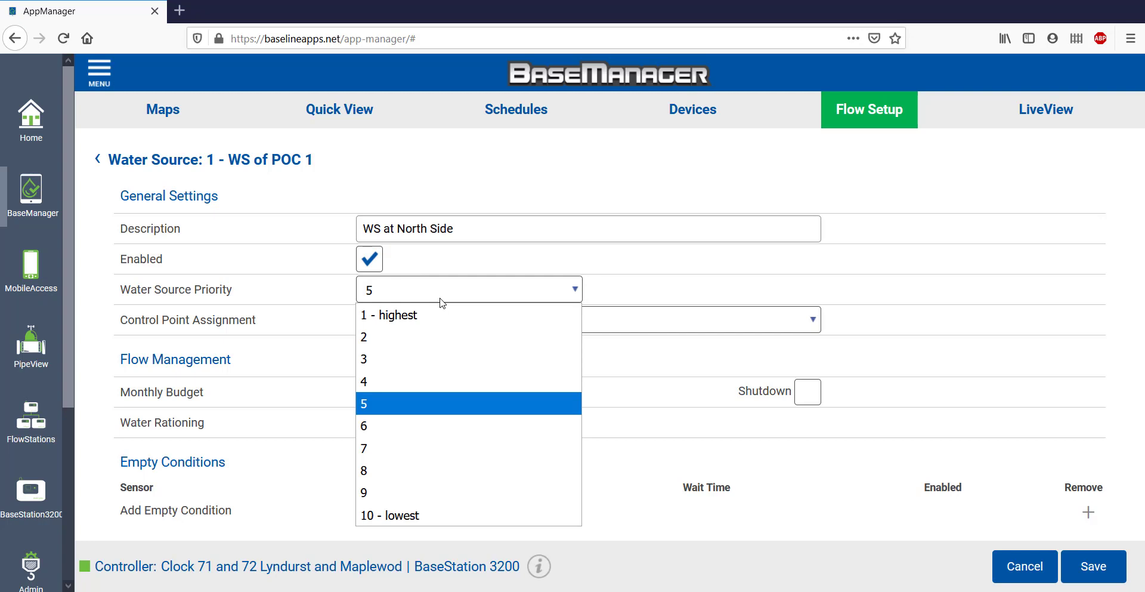
pyautogui.click(442, 302)
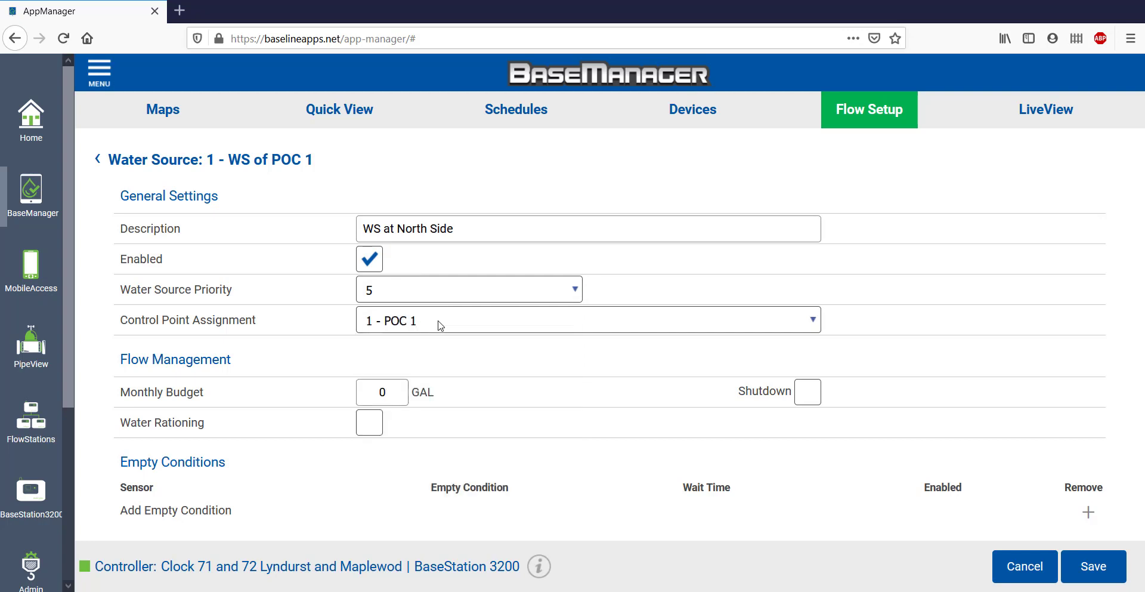
pyautogui.click(440, 325)
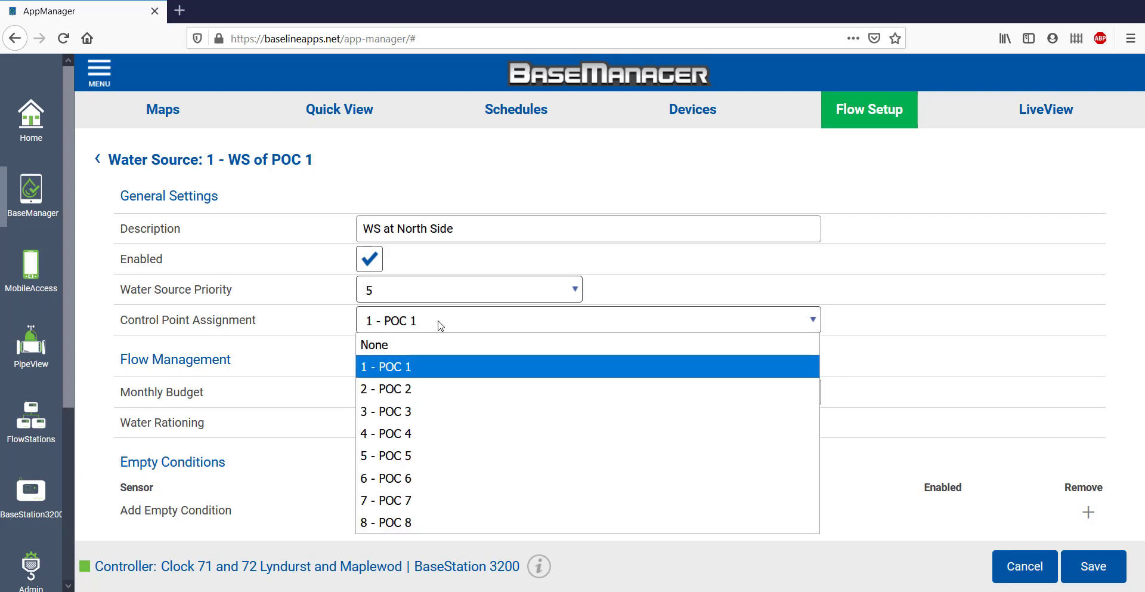
pyautogui.click(441, 326)
# - Set water source 1's monthly budget to 100000 GAL with shutdown enabled, and save it
pyautogui.moveTo(393, 395); pyautogui.dragTo(354, 398)
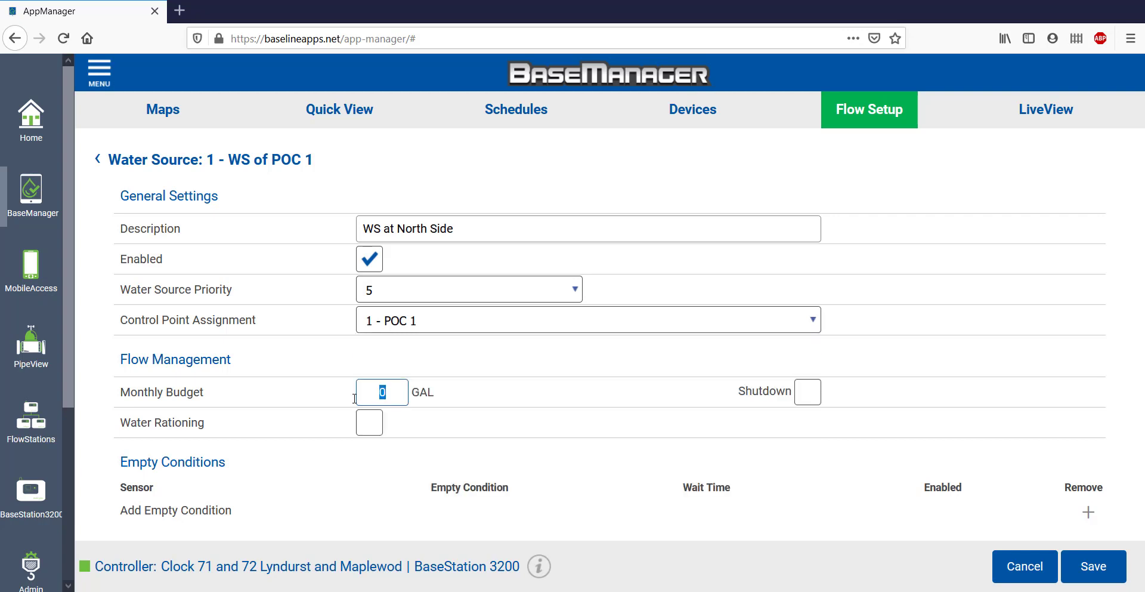
pyautogui.write('100000')
pyautogui.click(808, 394)
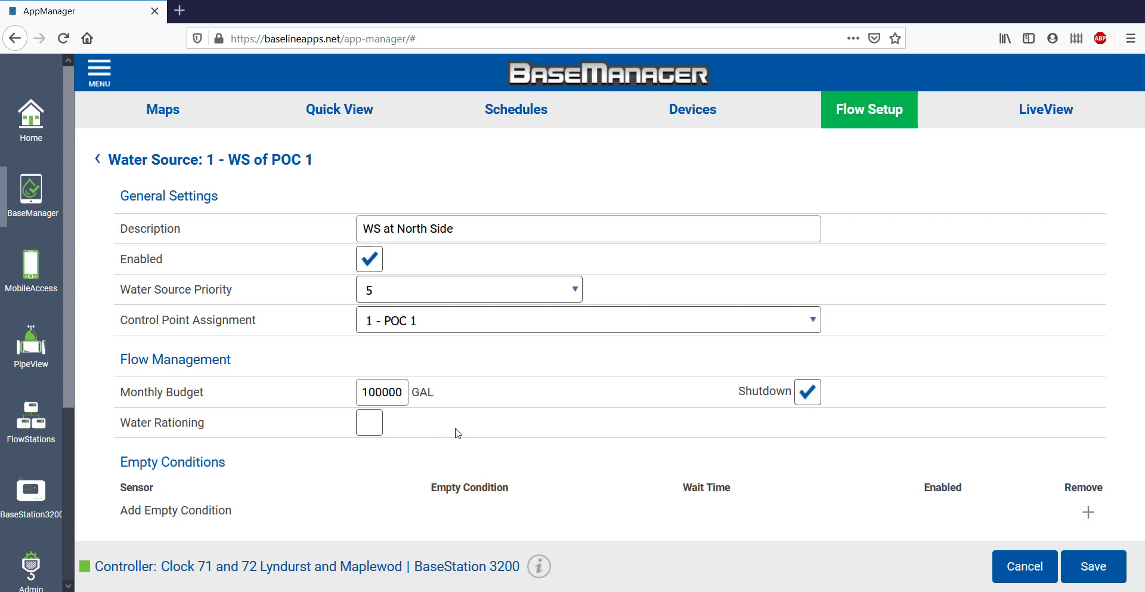
pyautogui.click(1101, 572)
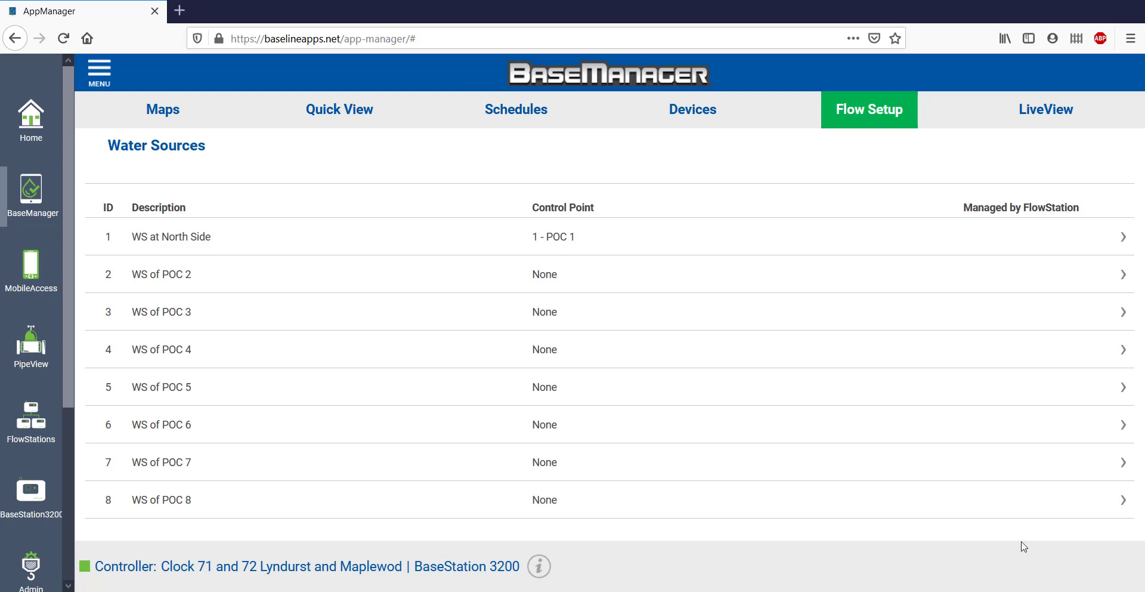
# - Edit water source 2, changing its description to "WS at South SIde" and enabling it
pyautogui.click(502, 285)
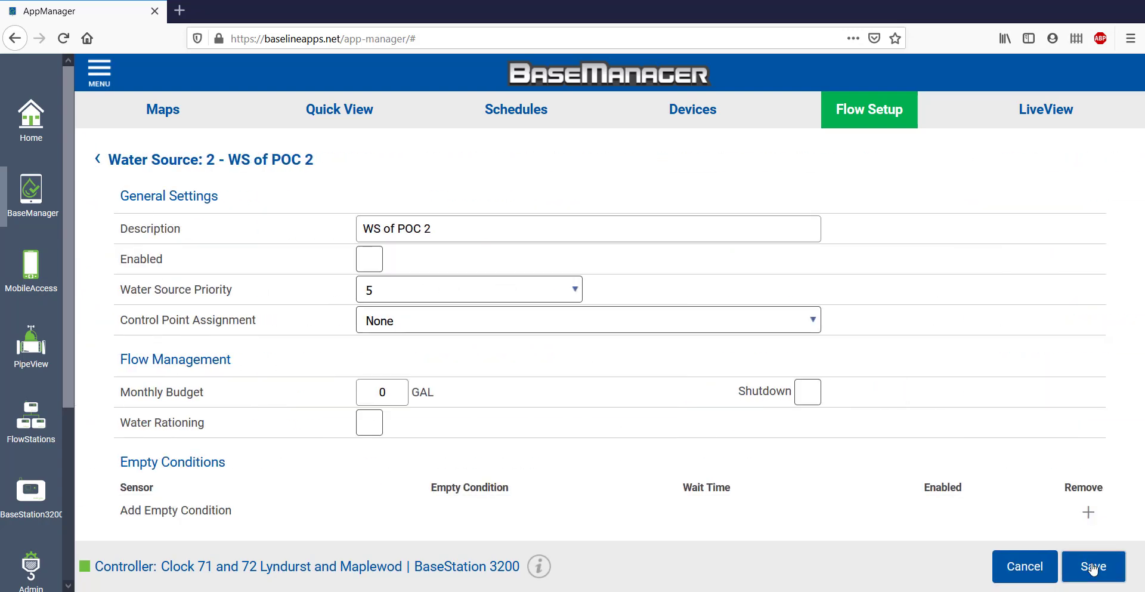
pyautogui.click(519, 219)
pyautogui.press('BackSpace')
pyautogui.press('BackSpace')
pyautogui.press('BackSpace')
pyautogui.press('BackSpace')
pyautogui.press('BackSpace')
pyautogui.press('BackSpace')
pyautogui.press('BackSpace')
pyautogui.press('BackSpace')
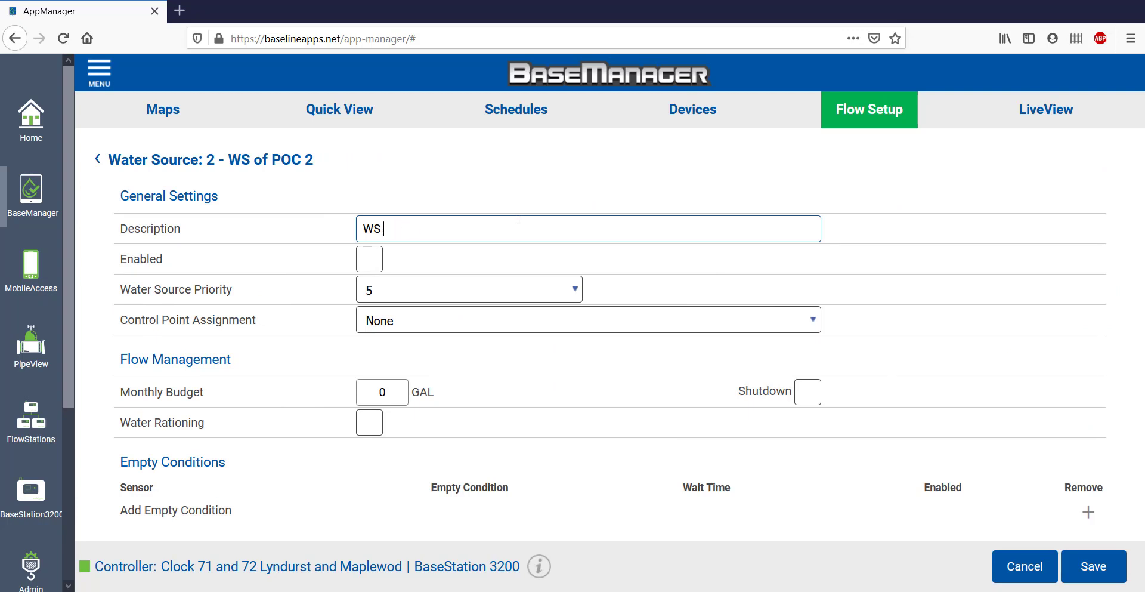
pyautogui.write('at South SIde')
pyautogui.click(370, 262)
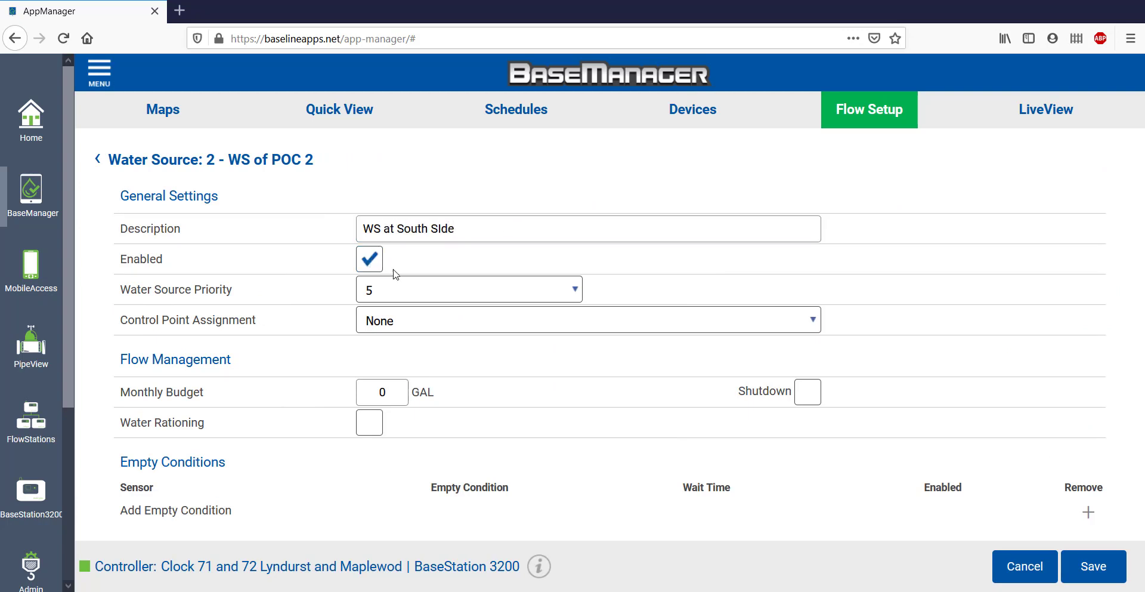
# - Assign control point 2 - POC 2 to water source 2 and save the water source
pyautogui.click(439, 296)
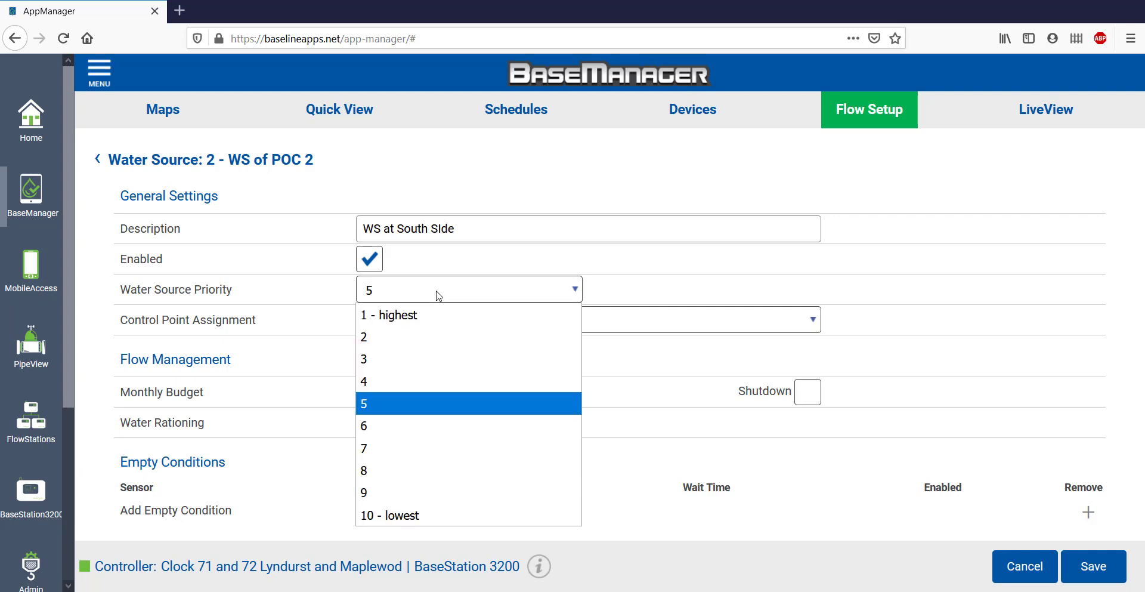
pyautogui.click(438, 296)
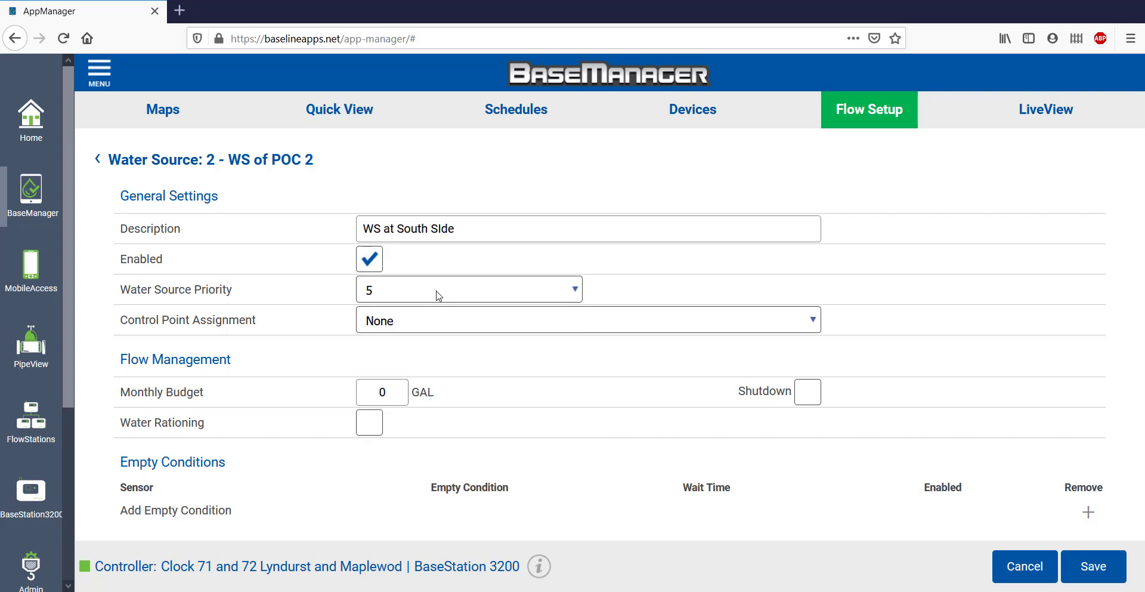
pyautogui.click(438, 321)
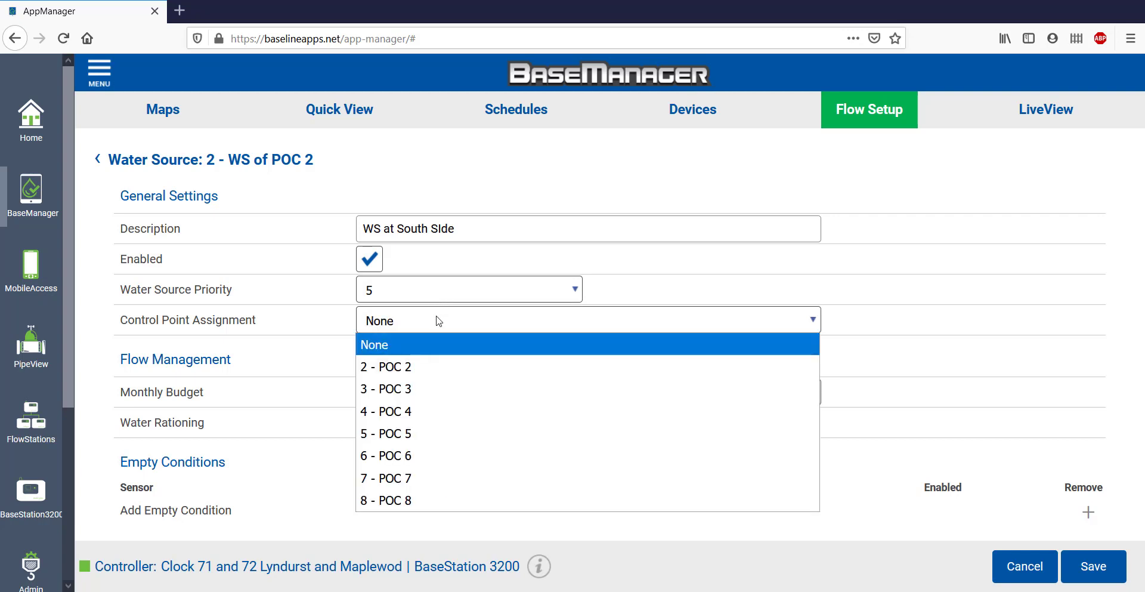
pyautogui.click(409, 367)
pyautogui.click(1093, 566)
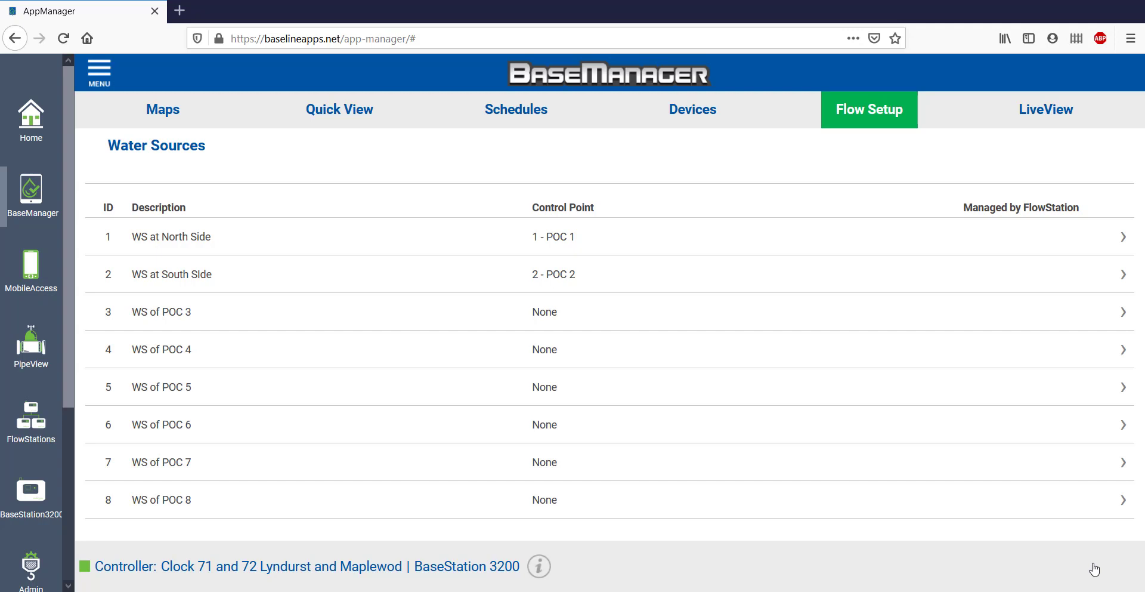
# - Open control point 1 for editing and change its description to "POC 1 at North Side"
pyautogui.click(872, 107)
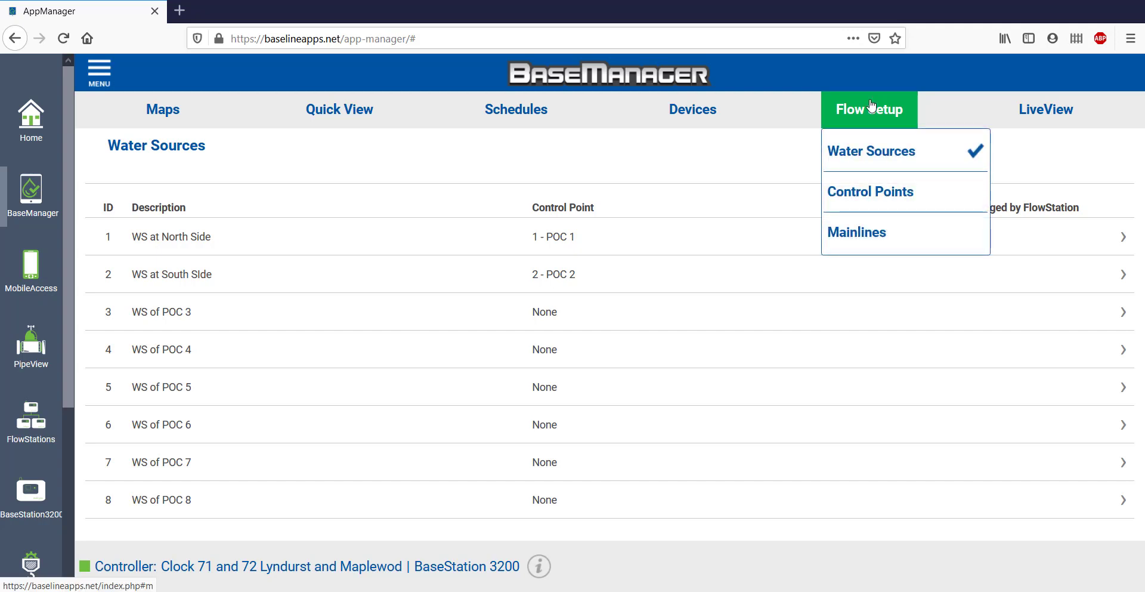
pyautogui.click(875, 189)
pyautogui.click(594, 249)
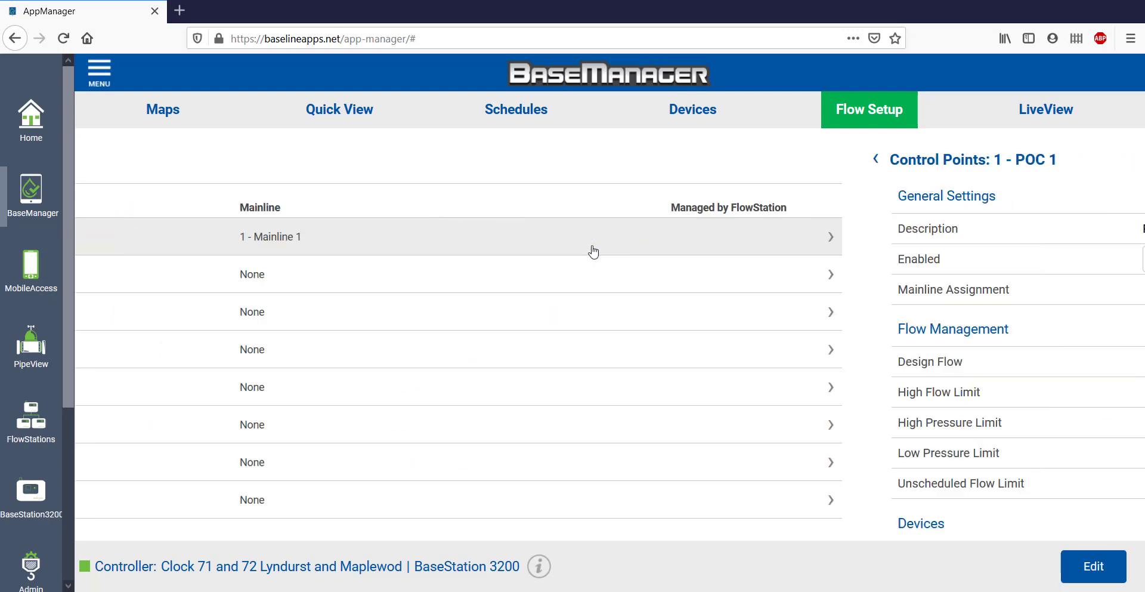
pyautogui.click(1094, 566)
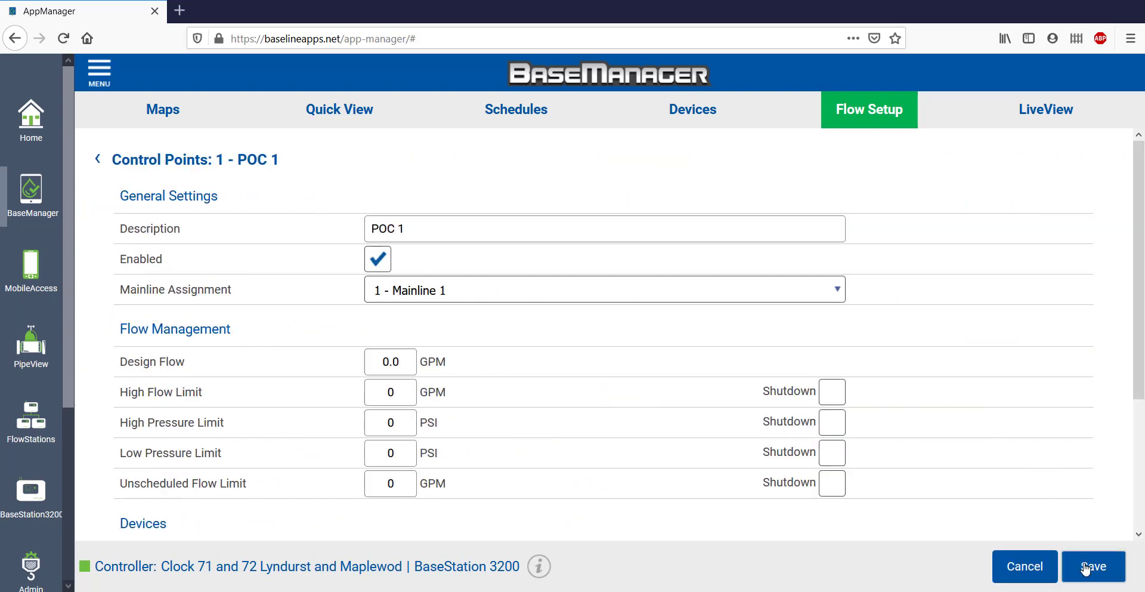
pyautogui.write('at Nor')
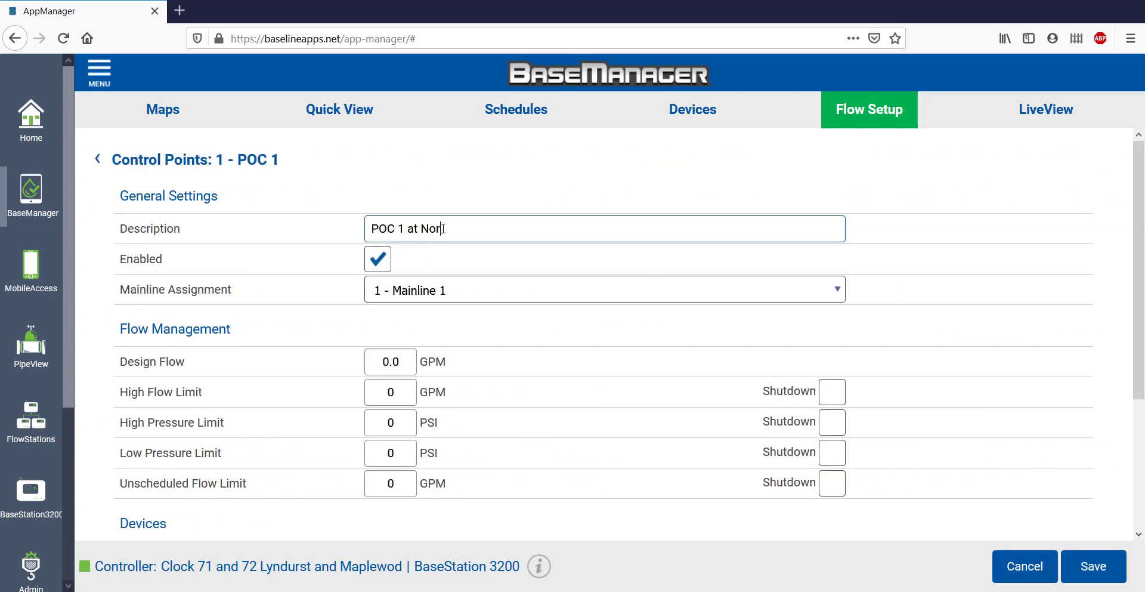
pyautogui.write('th Side')
# - Set control point 1's design flow to 100 GPM and its high flow limit to 120 GPM with shutdown enabled
pyautogui.click(410, 362)
pyautogui.write('100')
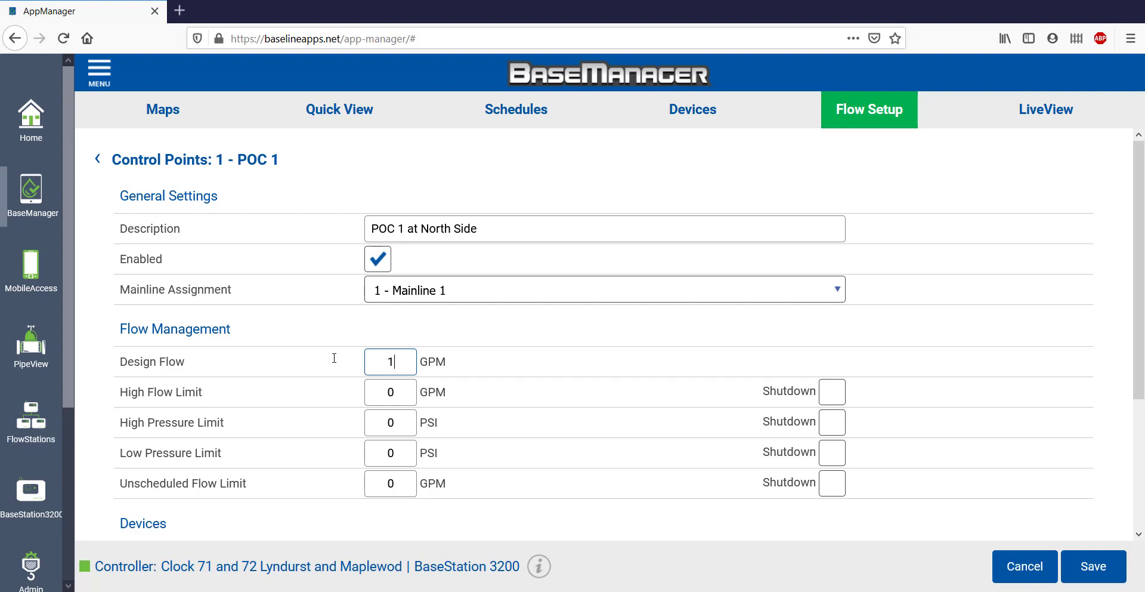
pyautogui.click(385, 395)
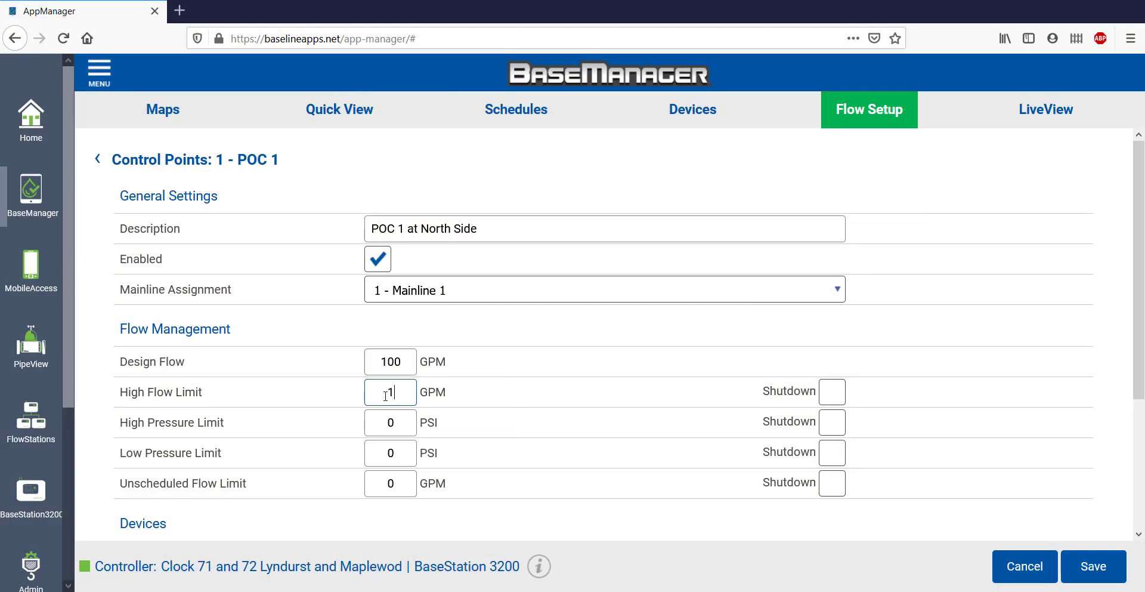
pyautogui.write('120')
pyautogui.click(833, 395)
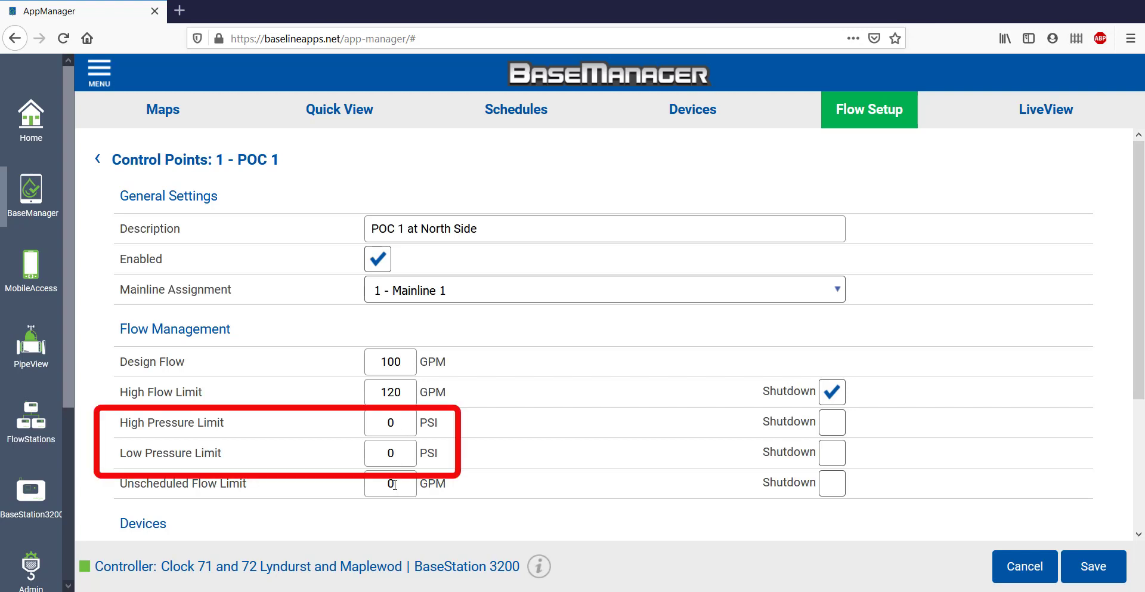
# - Set control point 1's unscheduled flow limit to 20 GPM, leaving its shutdown option off
pyautogui.click(394, 484)
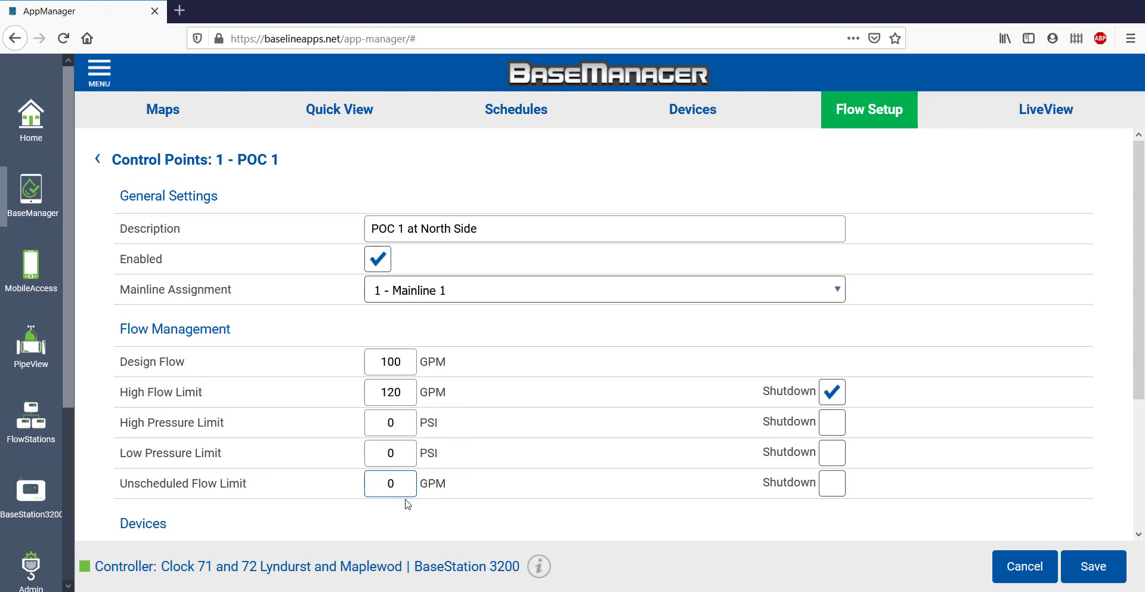
pyautogui.press('BackSpace')
pyautogui.write('20')
pyautogui.click(831, 488)
pyautogui.click(831, 486)
# - Assign flow meter WF01935 and normally closed master valve VE00001 - MV 1 to control point 1, and save it
pyautogui.scroll(-3, 655, 426)
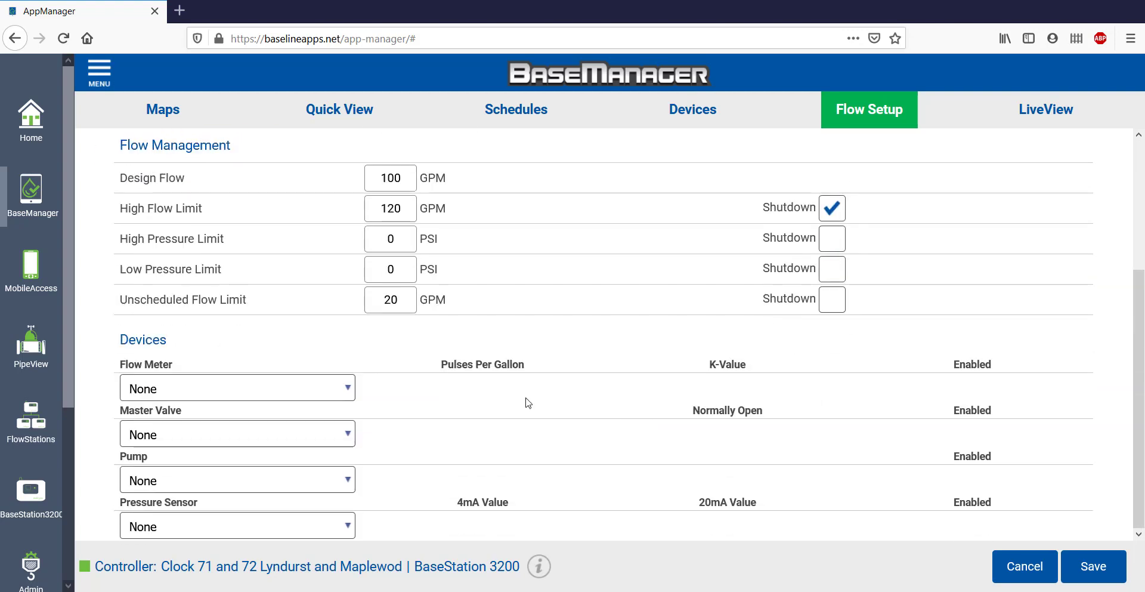
pyautogui.click(348, 389)
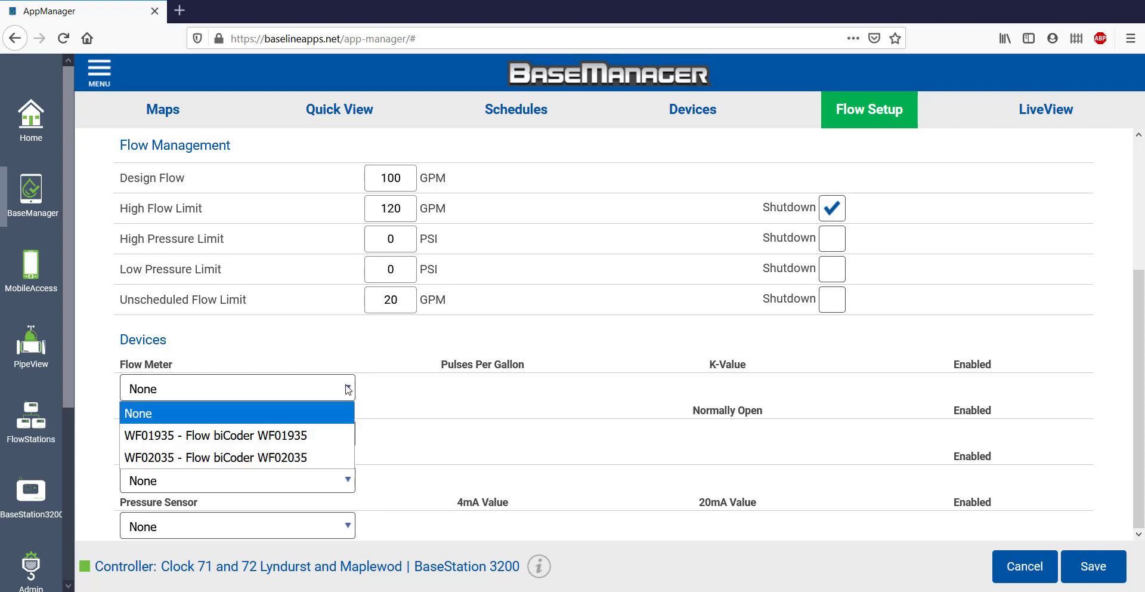
pyautogui.click(300, 444)
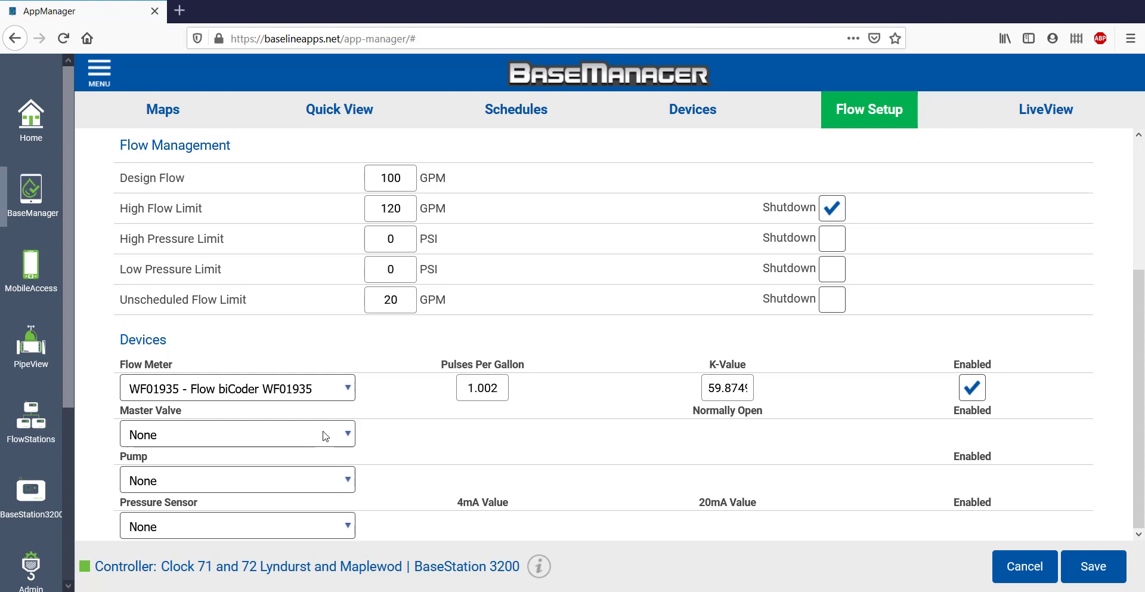
pyautogui.click(325, 436)
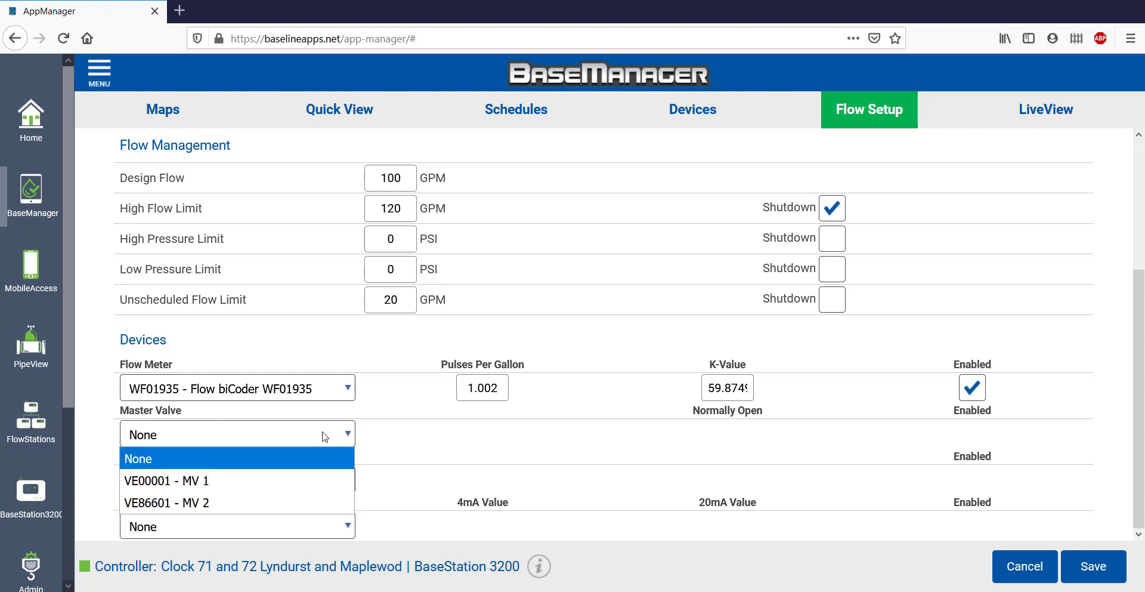
pyautogui.click(220, 487)
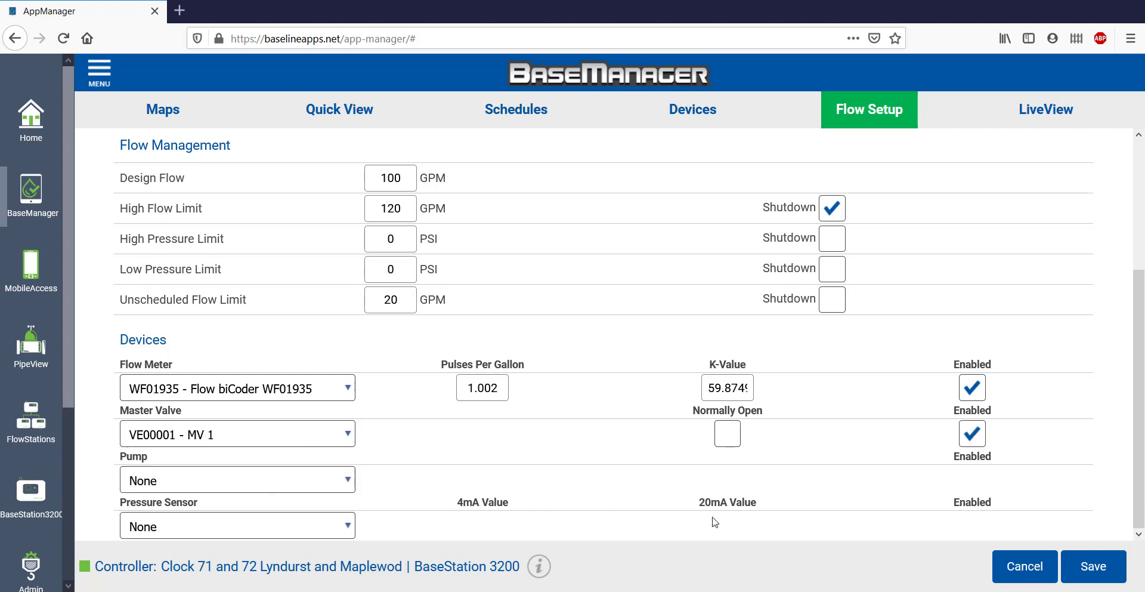
pyautogui.click(726, 440)
pyautogui.click(725, 442)
pyautogui.click(1113, 573)
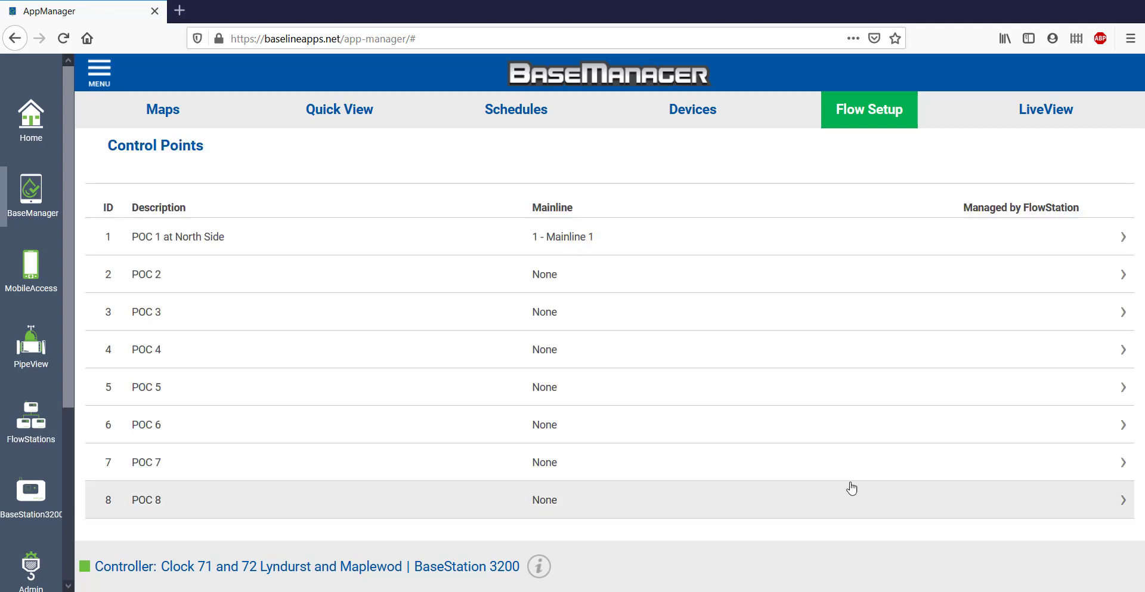
# - Open control point 2 for editing and change its description to "POC 2 at South SIde"
pyautogui.click(600, 279)
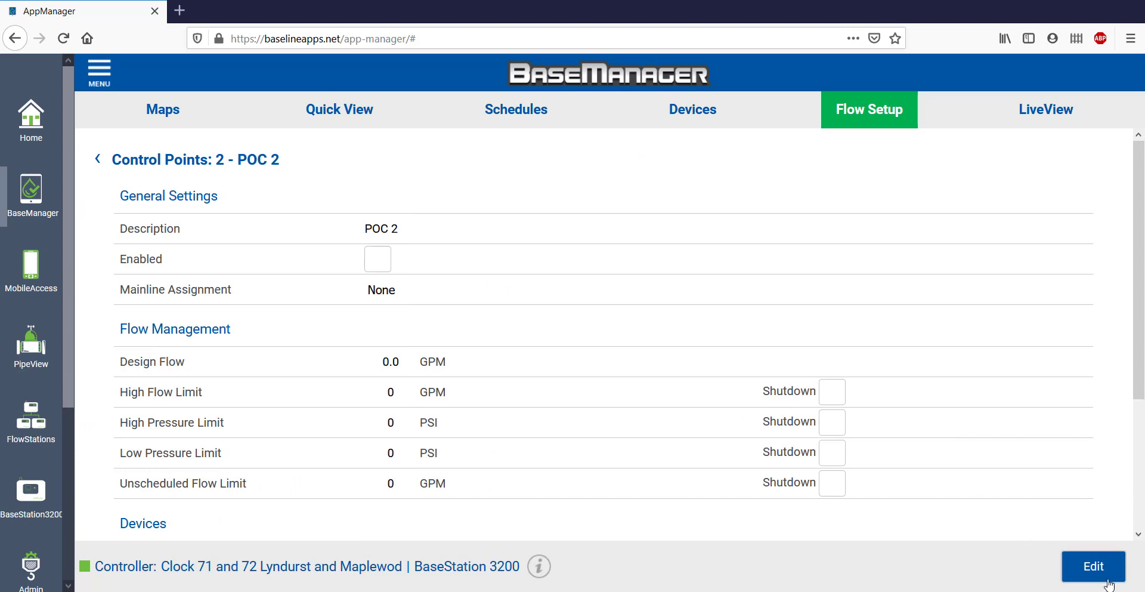
pyautogui.click(1093, 566)
pyautogui.click(492, 234)
pyautogui.write('at South SIde')
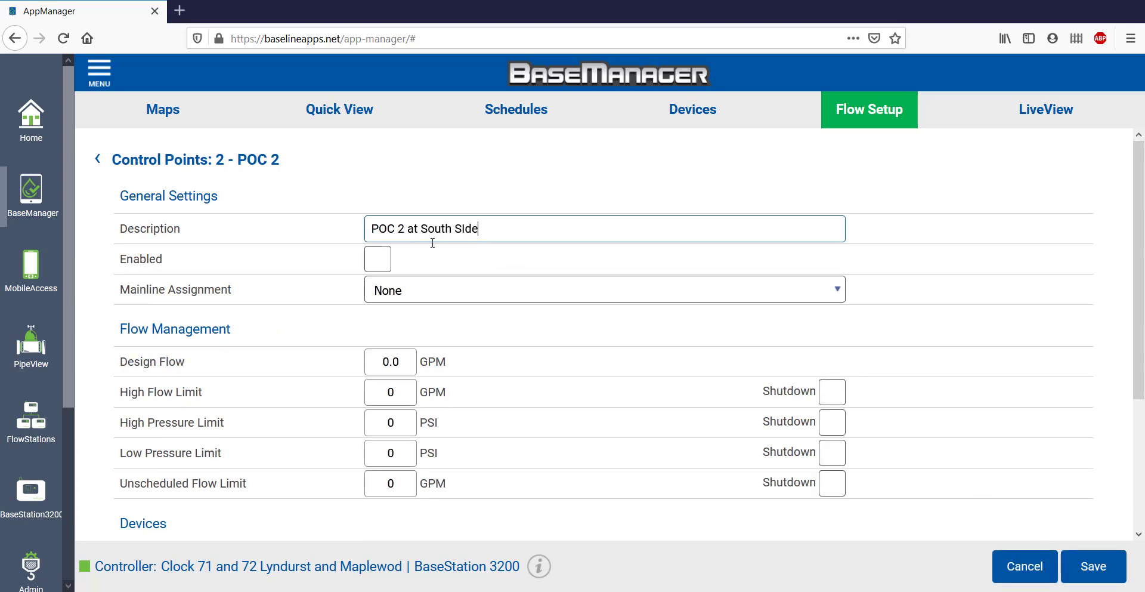
# - Enable control point 2 and set its mainline assignment to 1 - Mainline 1
pyautogui.click(376, 261)
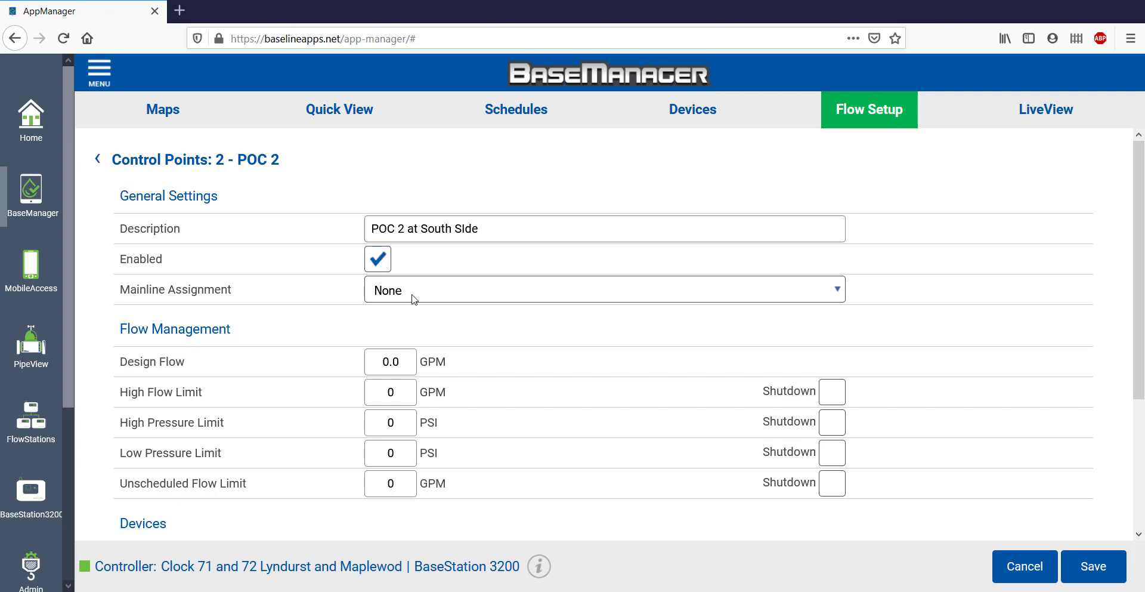
pyautogui.click(414, 298)
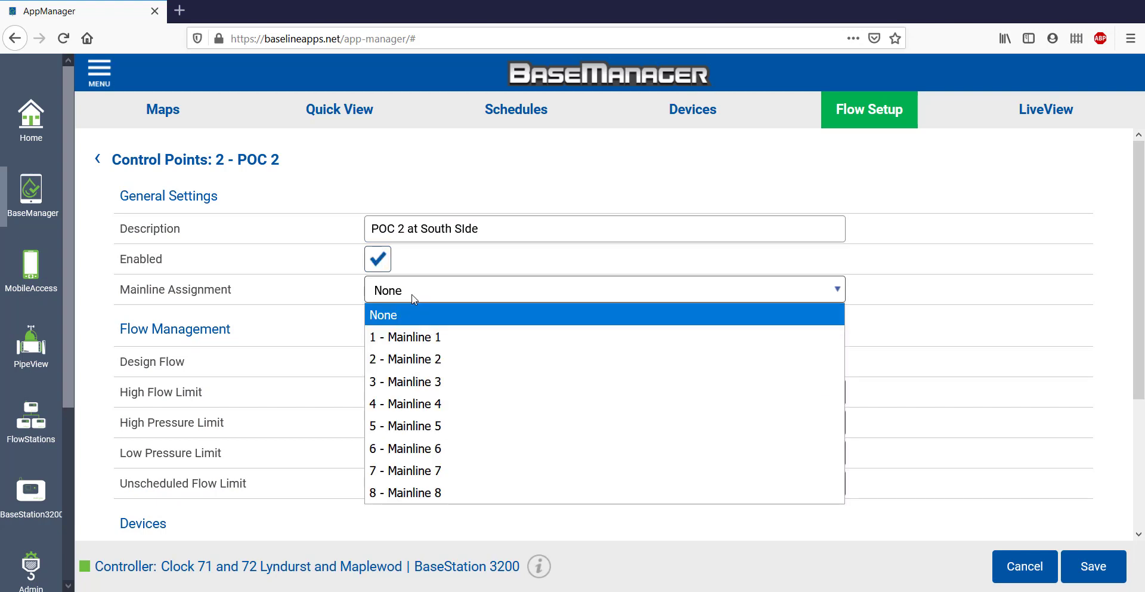
pyautogui.click(406, 340)
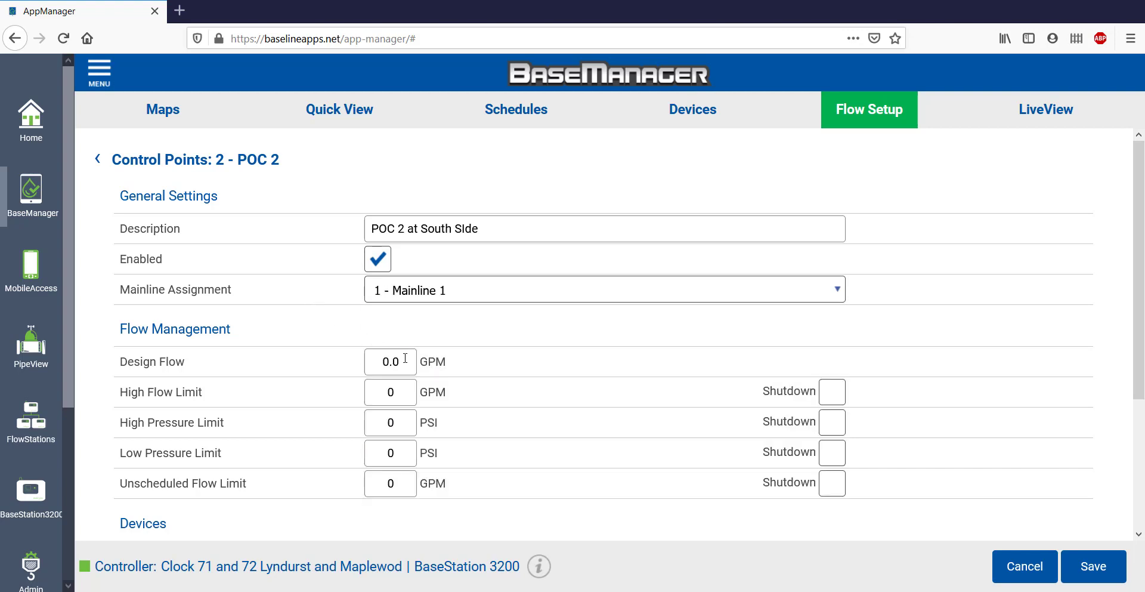
# - Set control point 2's design flow to 60 GPM and its high flow limit to 75 GPM with shutdown enabled
pyautogui.click(382, 361)
pyautogui.write('60')
pyautogui.press('Tab')
pyautogui.write('75')
pyautogui.click(829, 398)
# - Set control point 2's unscheduled flow limit to 20 GPM, leaving its shutdown option off
pyautogui.click(383, 488)
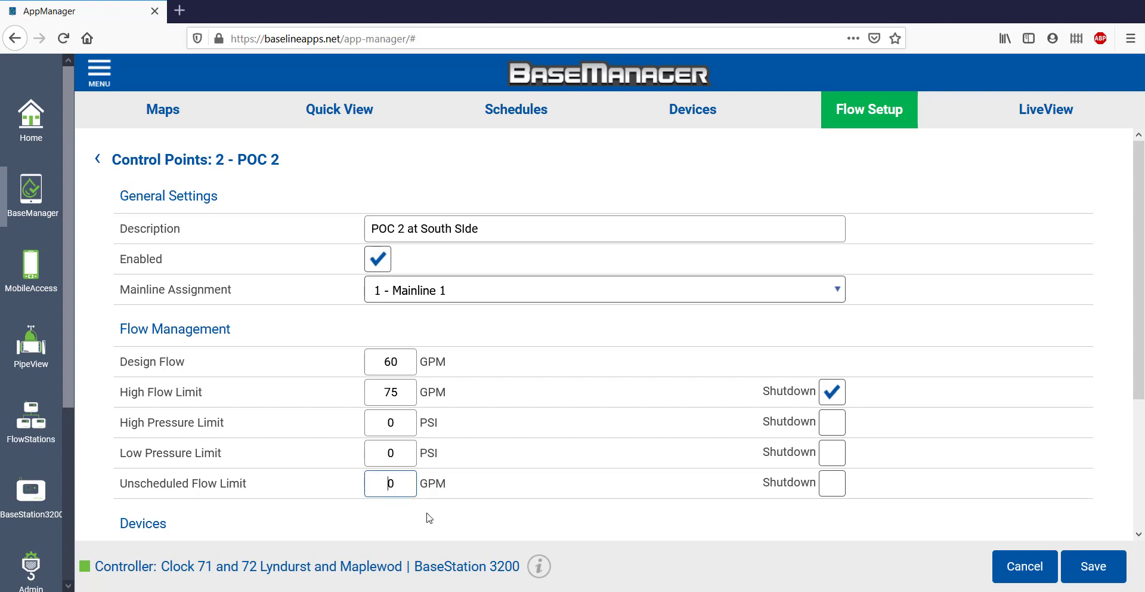
pyautogui.write('2')
pyautogui.click(838, 484)
pyautogui.click(838, 484)
# - Assign flow meter WF02035 and normally closed master valve VE86601 - MV 2 to control point 2, and save it
pyautogui.scroll(-3, 908, 453)
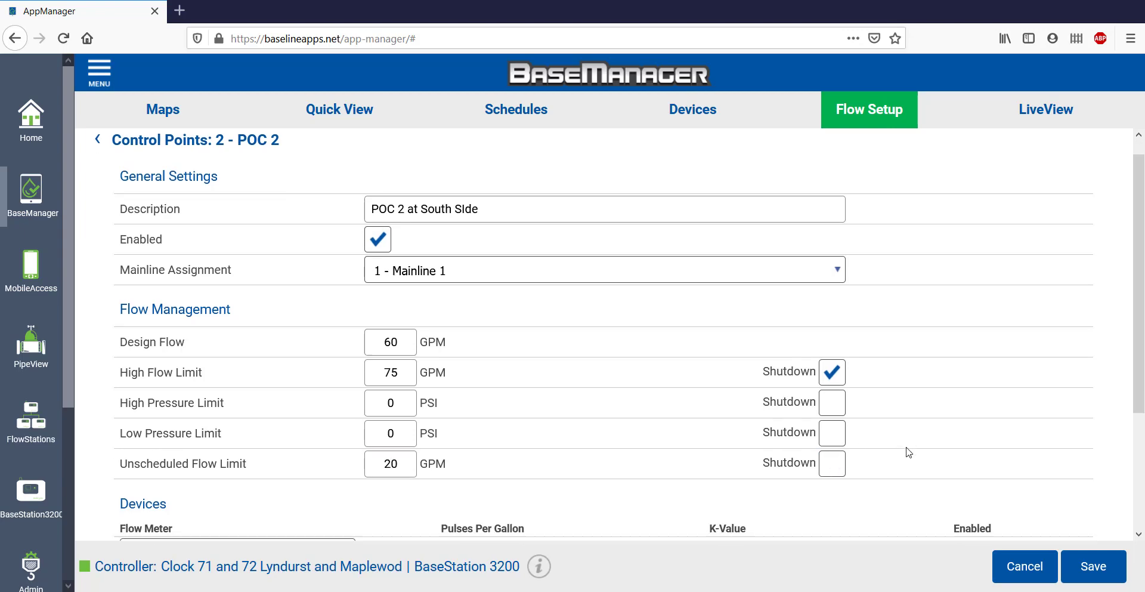
pyautogui.scroll(-1, 393, 443)
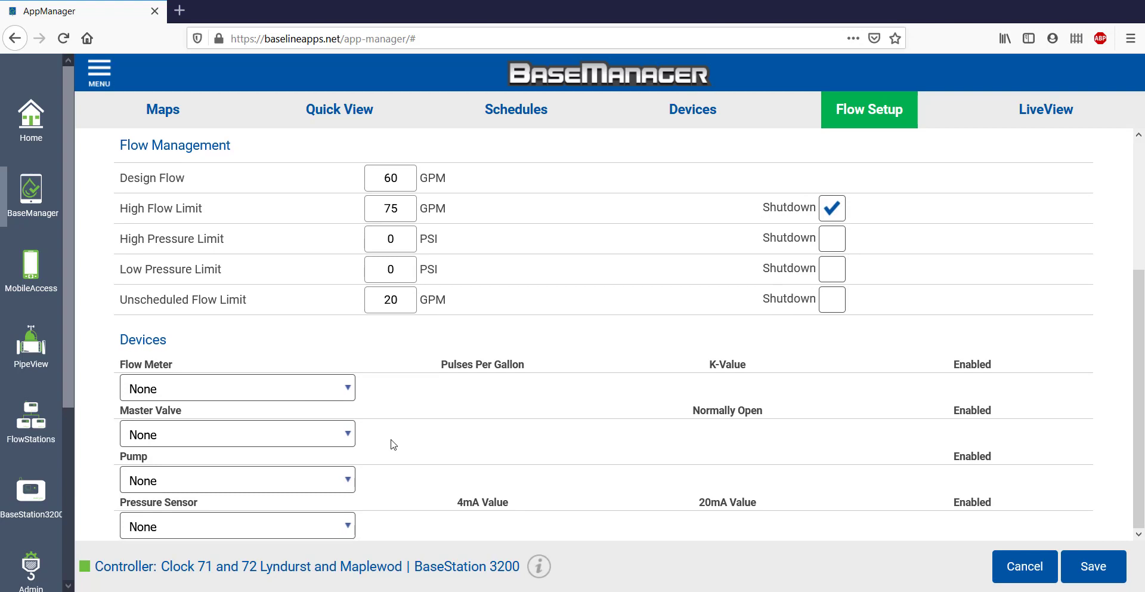
pyautogui.click(347, 394)
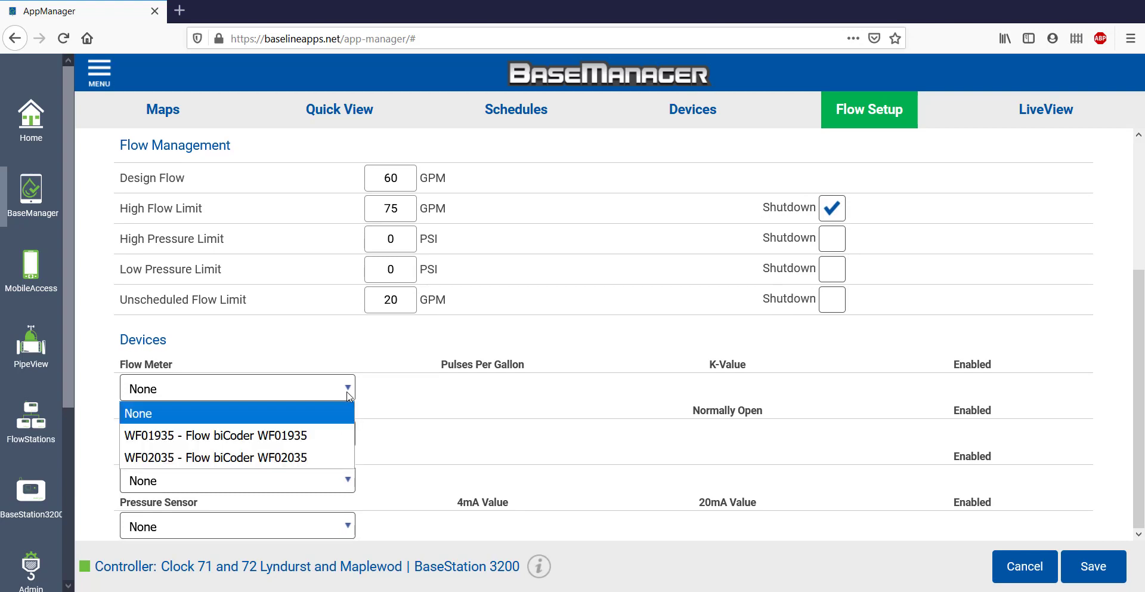
pyautogui.click(293, 456)
pyautogui.click(338, 435)
pyautogui.click(204, 504)
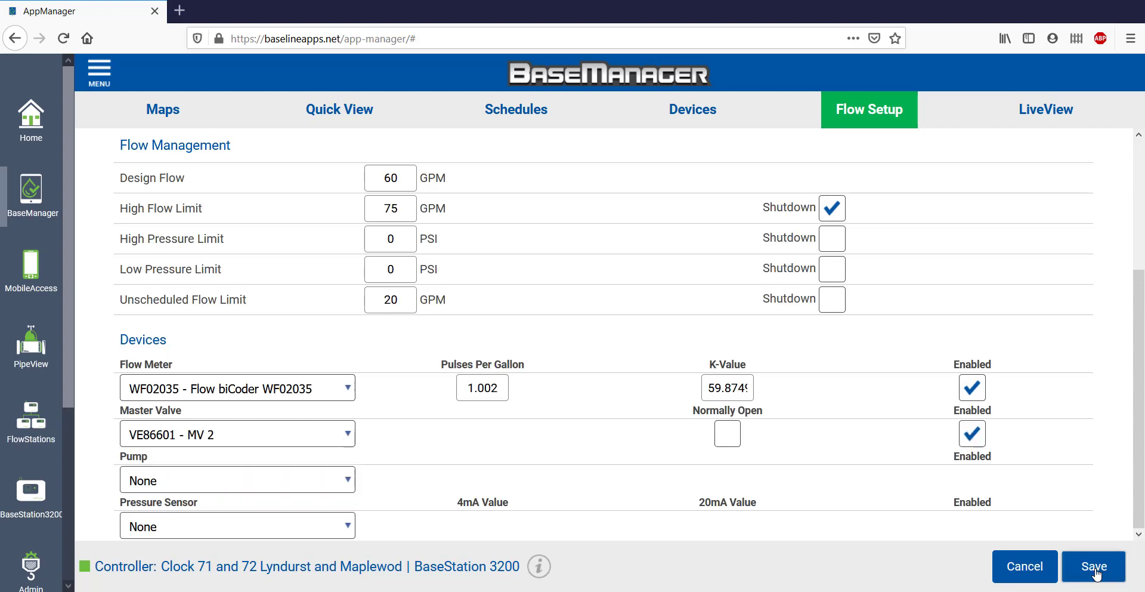
pyautogui.click(1095, 570)
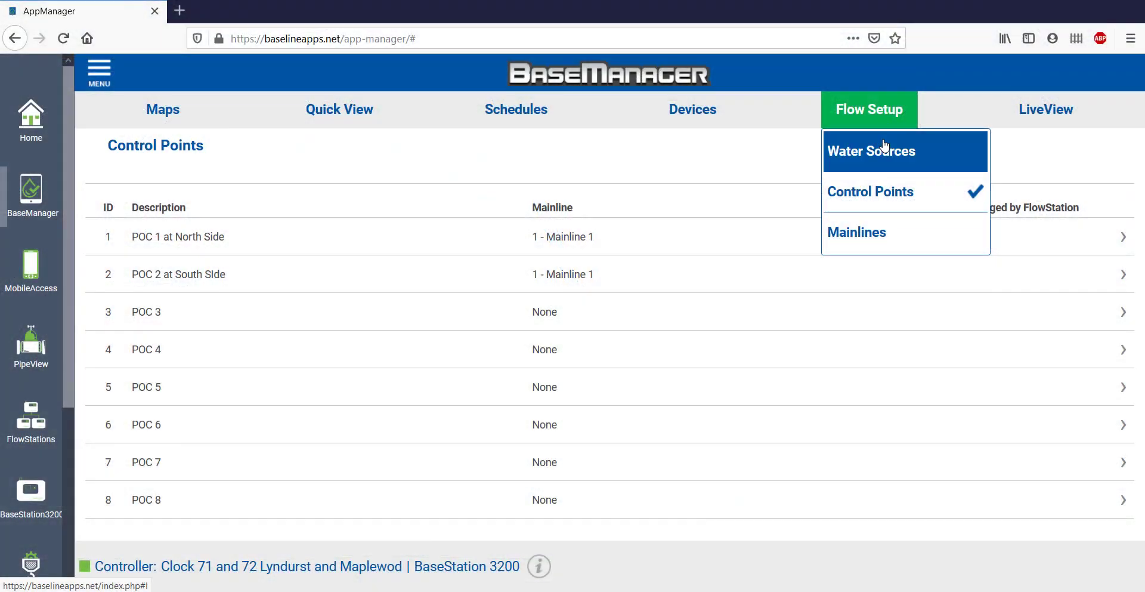
# - Open water source 1, WS at North Side, for editing, choose its water source priority, and save it
pyautogui.click(879, 149)
pyautogui.click(628, 236)
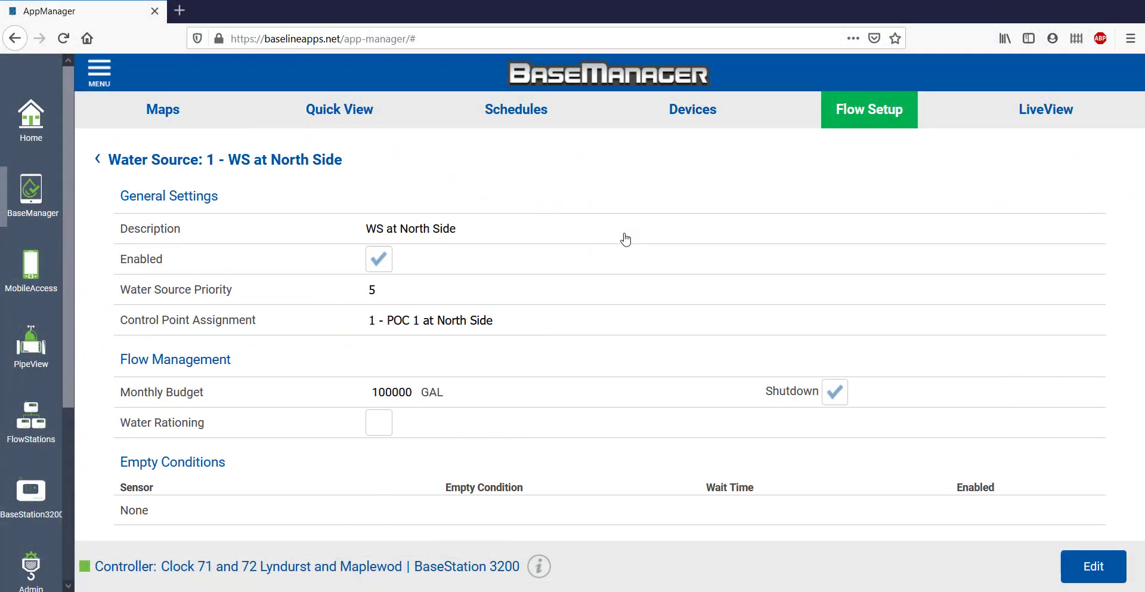
pyautogui.click(1083, 566)
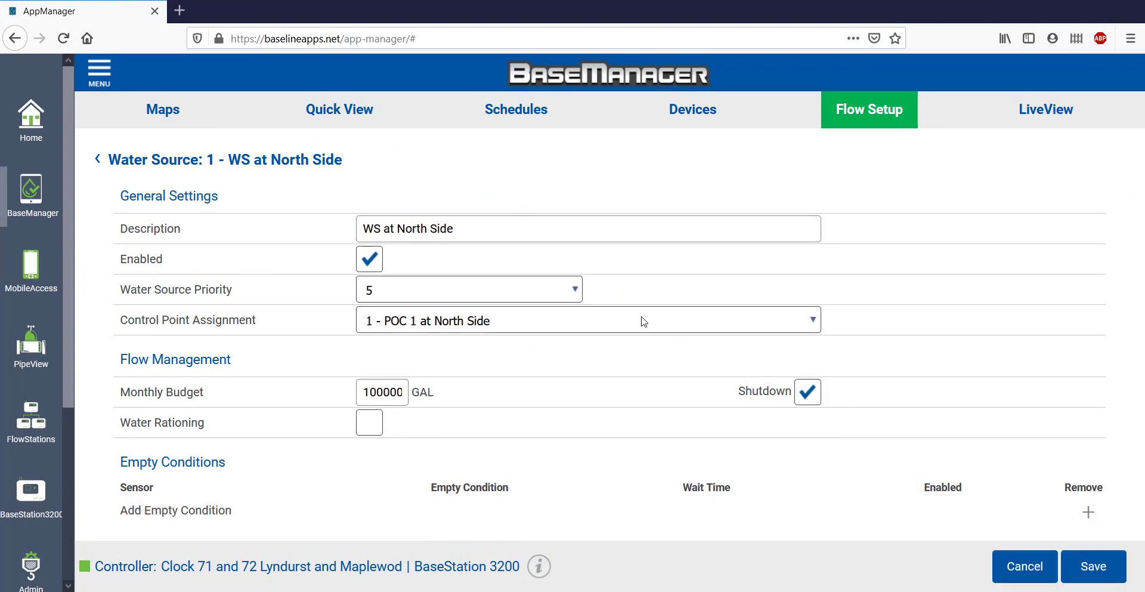
pyautogui.click(572, 295)
pyautogui.click(392, 388)
pyautogui.click(1094, 566)
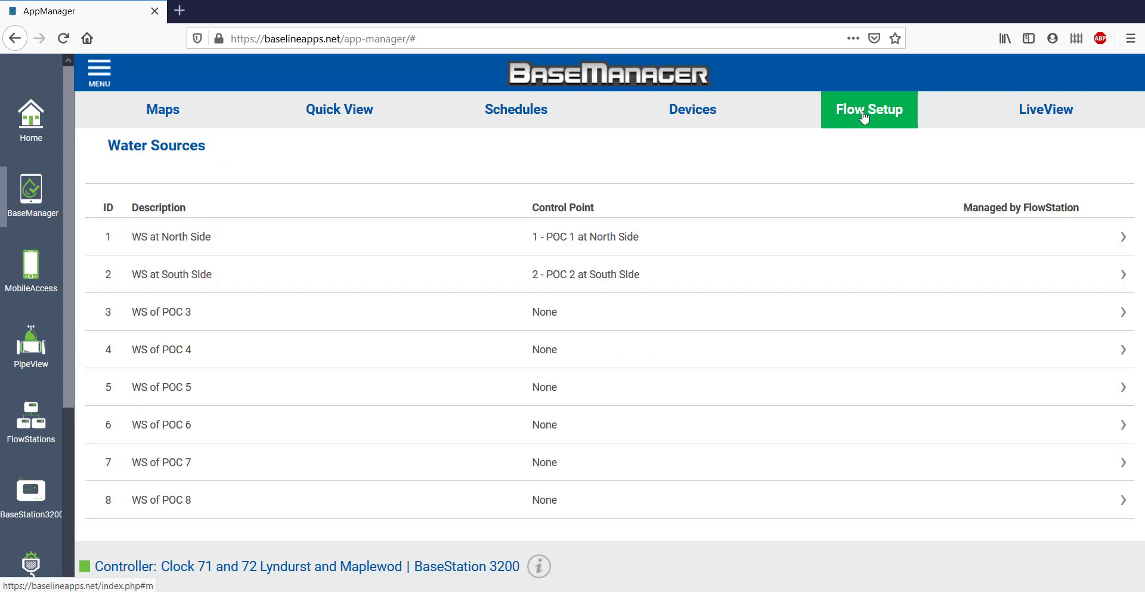
# - Go to the mainlines and open Mainline 1 for editing, keeping its description
pyautogui.click(865, 115)
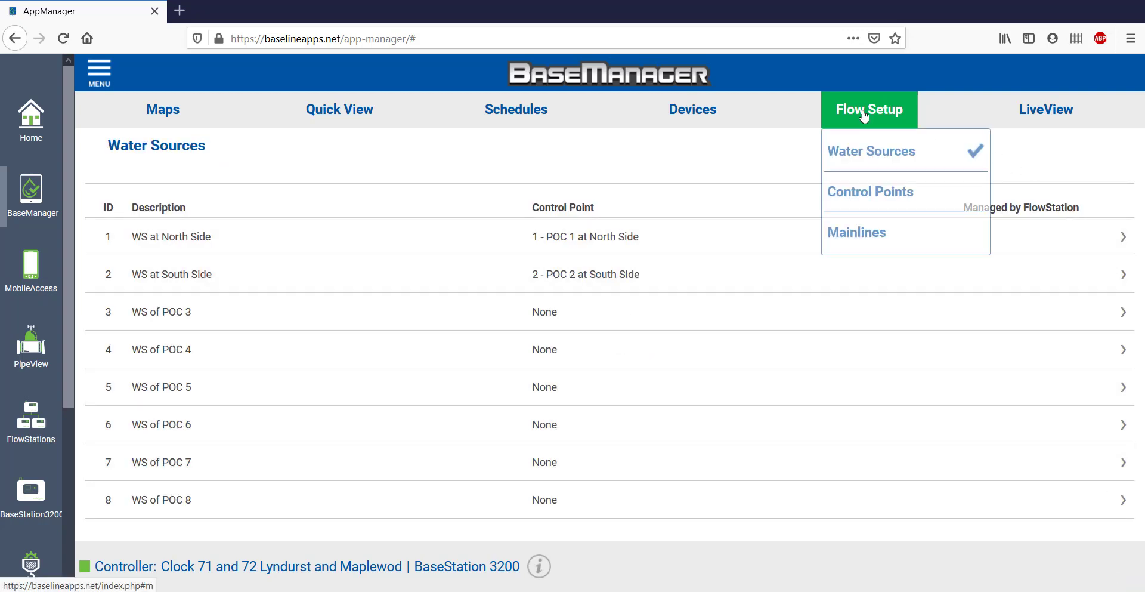
pyautogui.click(880, 236)
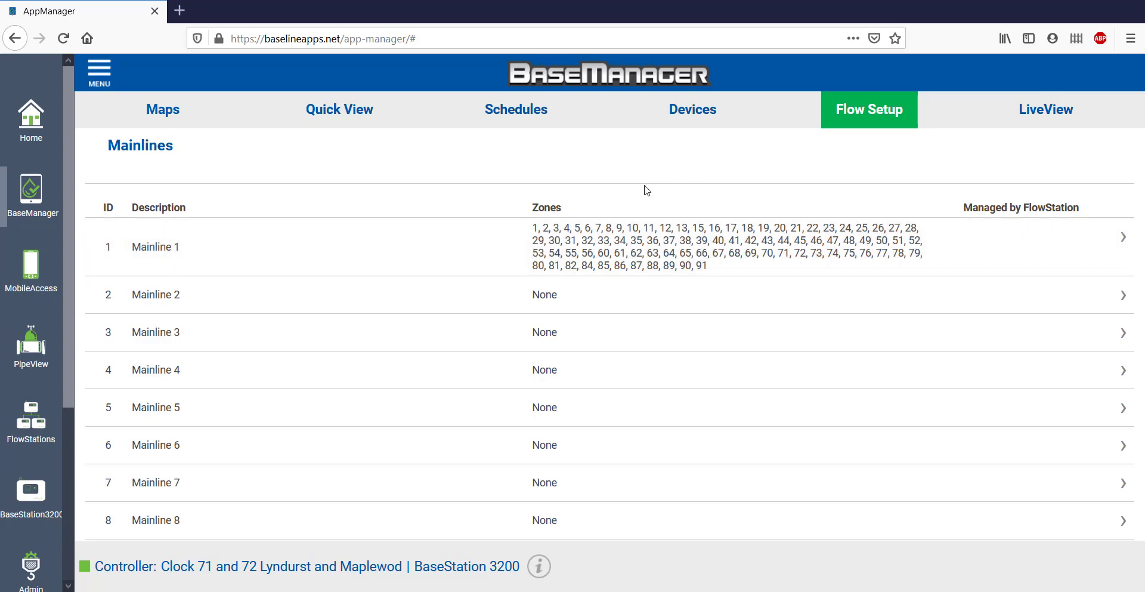
pyautogui.click(442, 249)
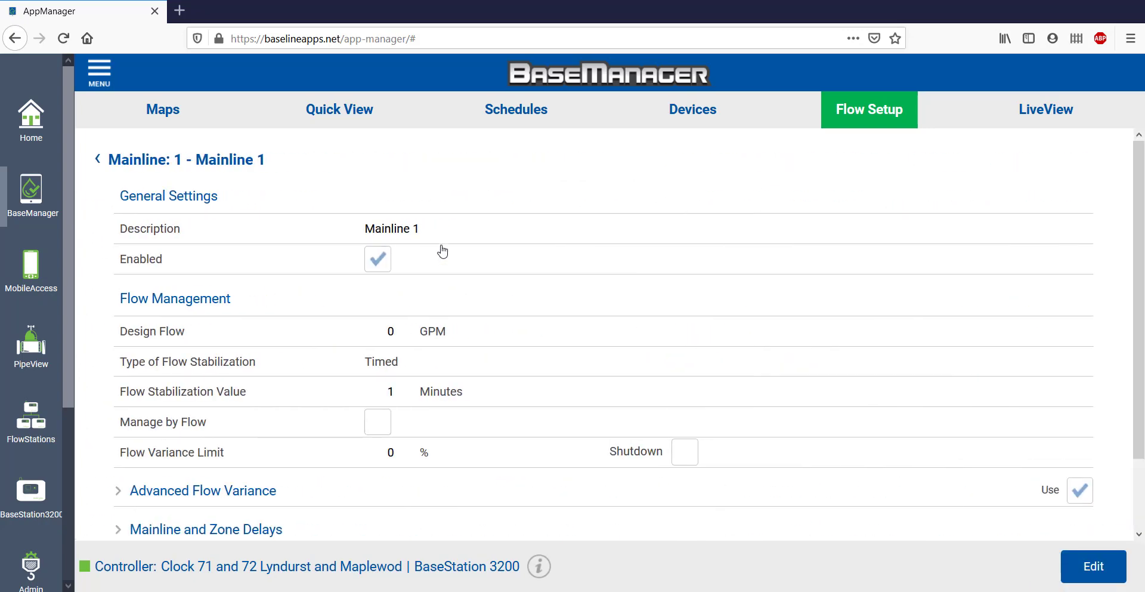
pyautogui.click(1081, 571)
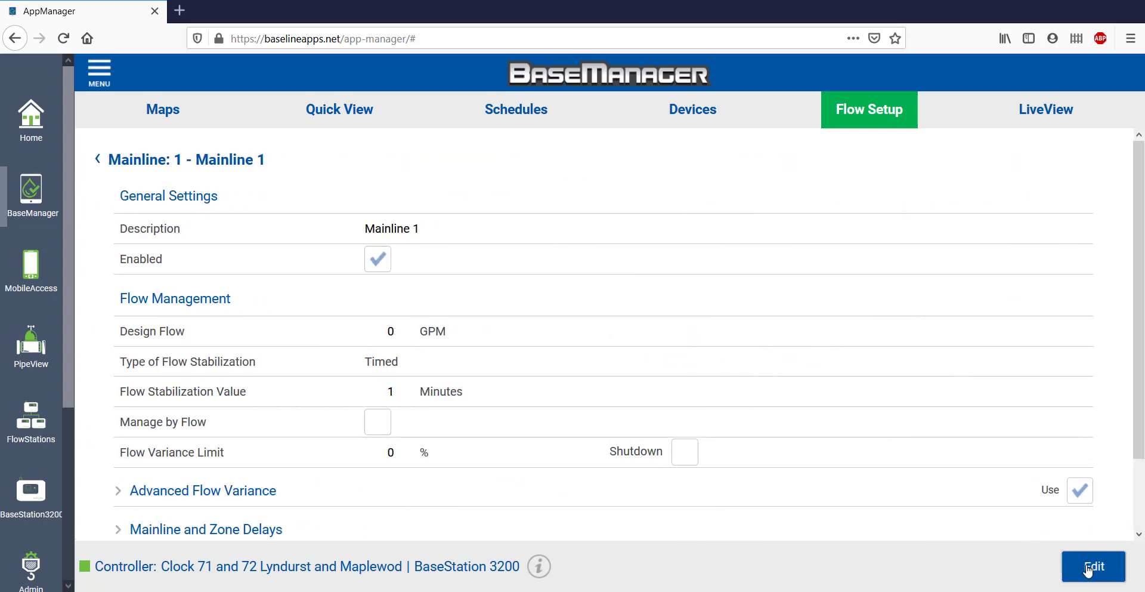
pyautogui.click(494, 239)
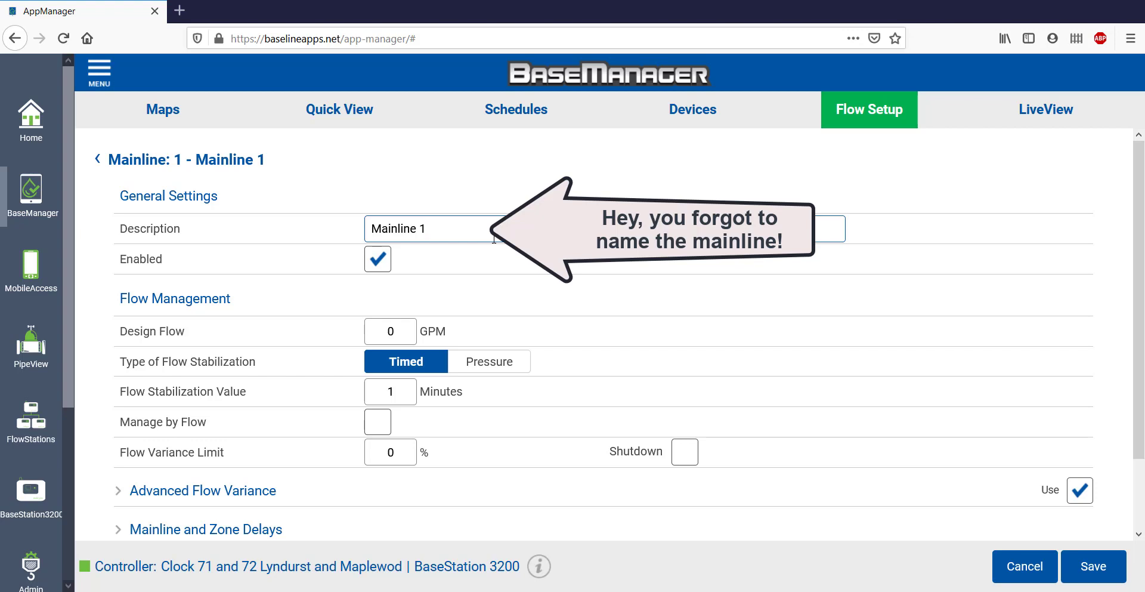
# - Set Mainline 1's design flow to 100 GPM and its timed flow stabilization value to 2 minutes
pyautogui.click(375, 332)
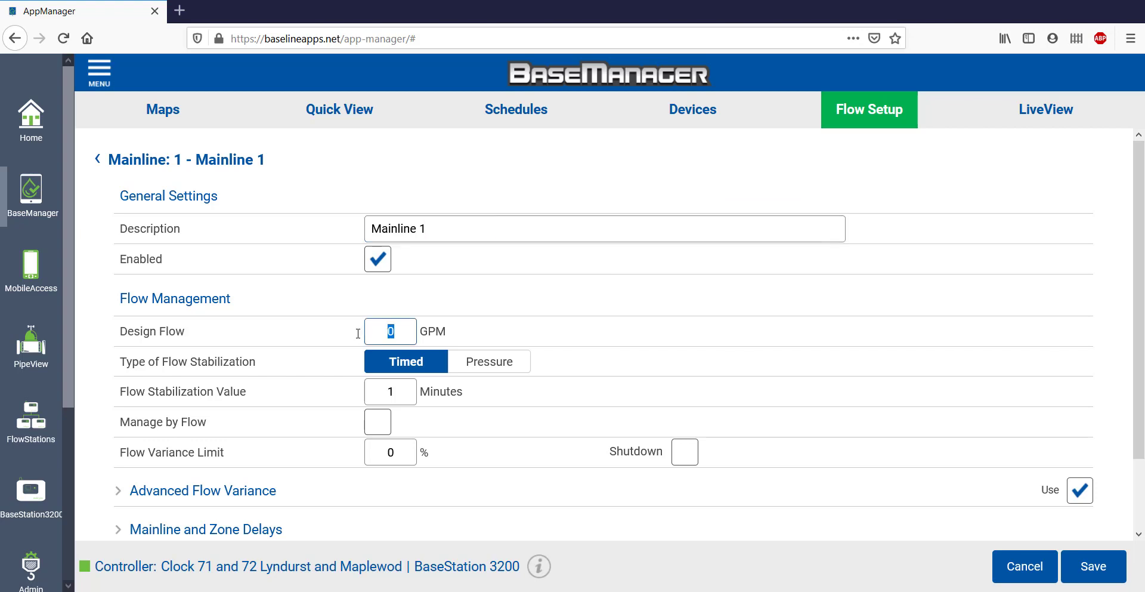
pyautogui.write('100')
pyautogui.click(409, 399)
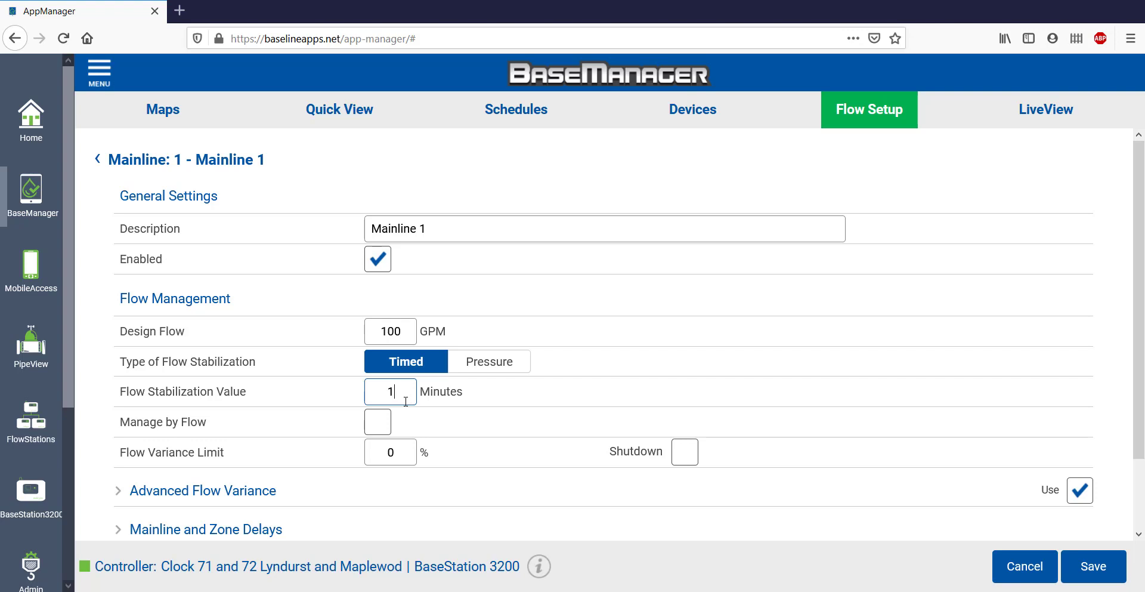
pyautogui.write('2')
# - Enable Manage by Flow for Mainline 1
pyautogui.scroll(-3, 520, 403)
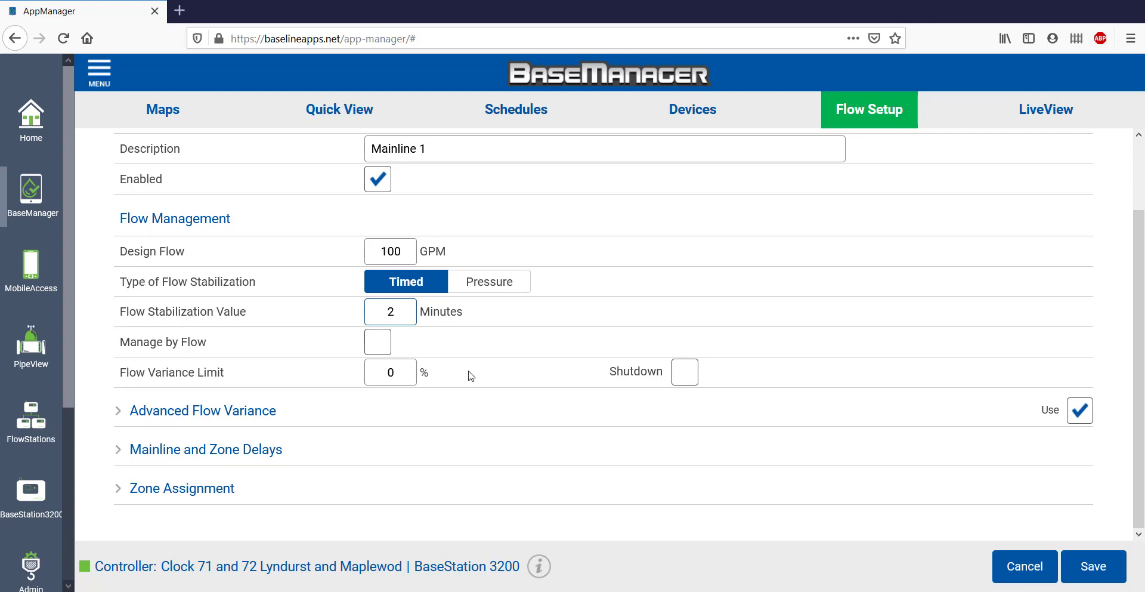
pyautogui.click(382, 353)
pyautogui.click(381, 353)
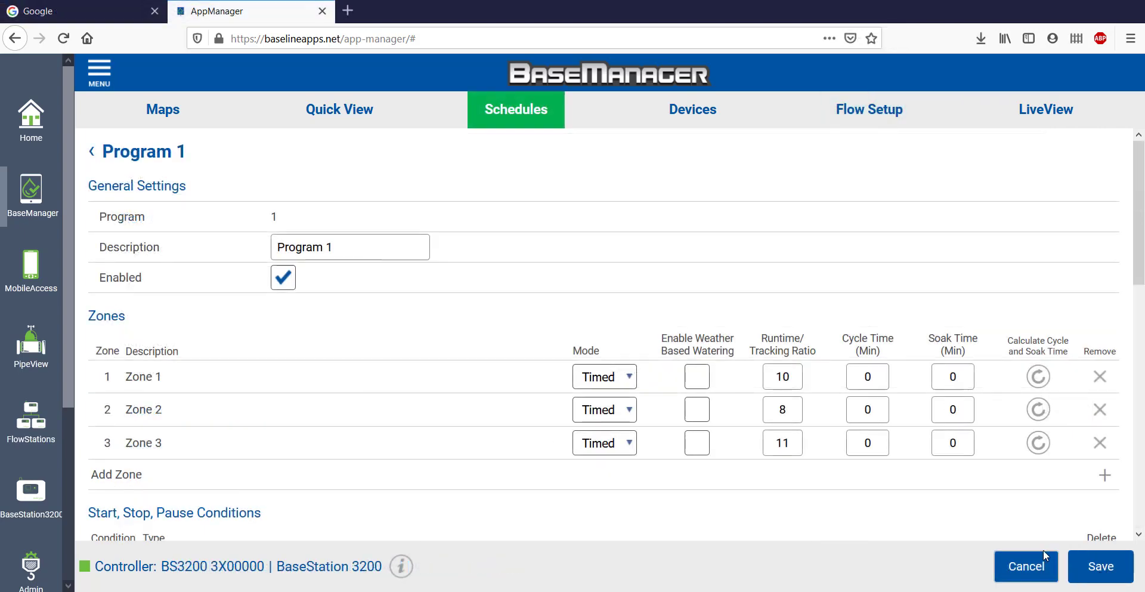
# - Open the Program Concurrent Zones choices in Program 1's concurrent zone operations
pyautogui.scroll(-15, 471, 414)
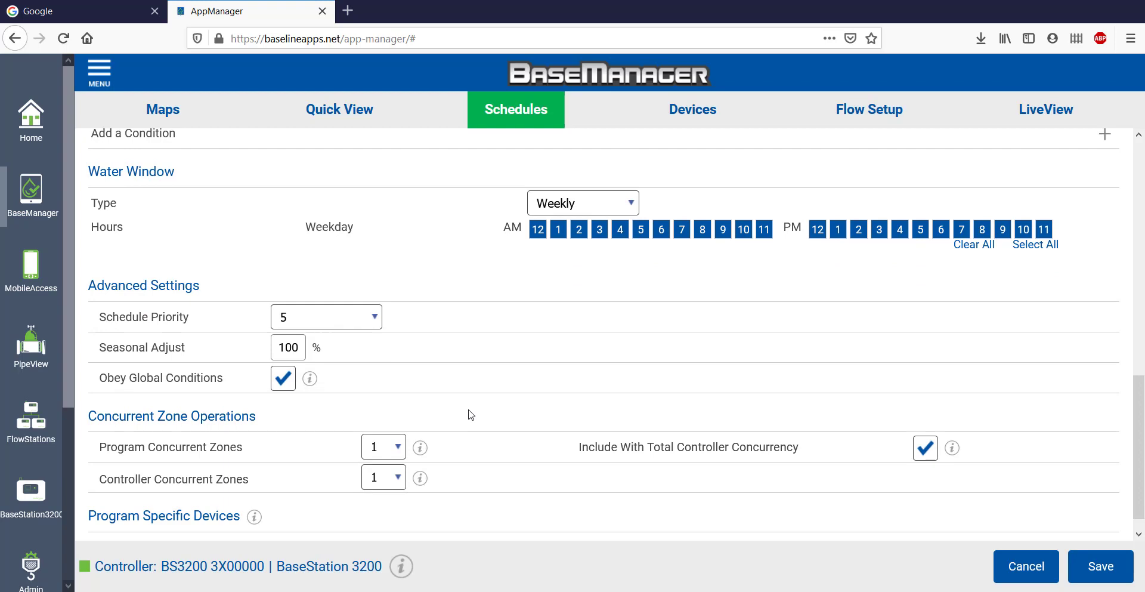
pyautogui.click(382, 444)
# - Set Mainline 1's flow variance limit to 20% and enable its shutdown option
pyautogui.click(391, 379)
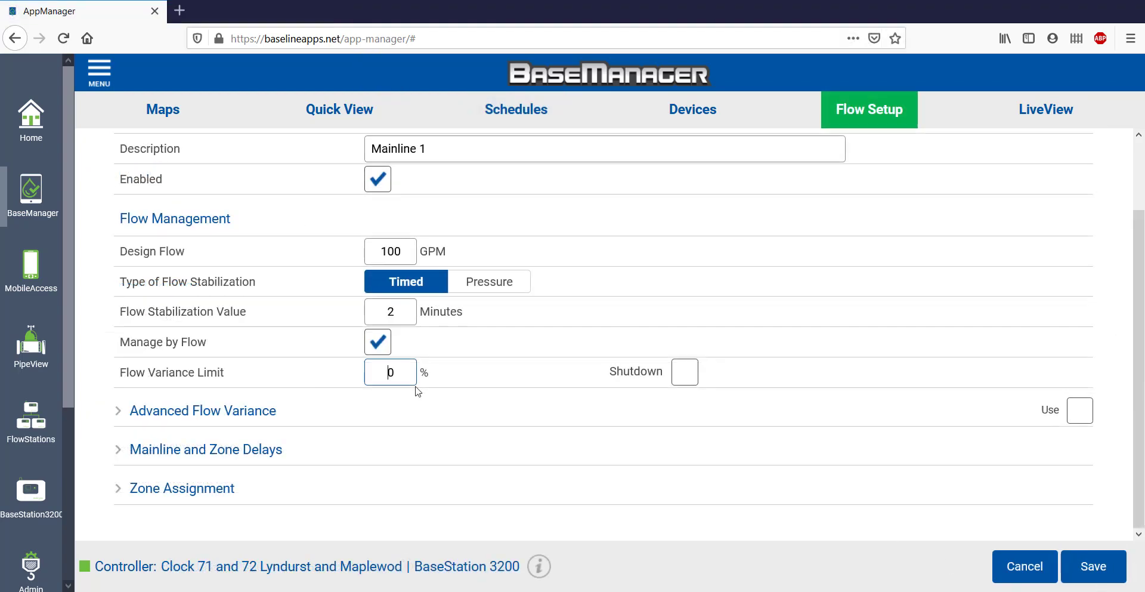
pyautogui.write('20')
pyautogui.click(686, 377)
# - Expand Mainline 1's Advanced Flow Variance settings and turn on their use
pyautogui.click(191, 414)
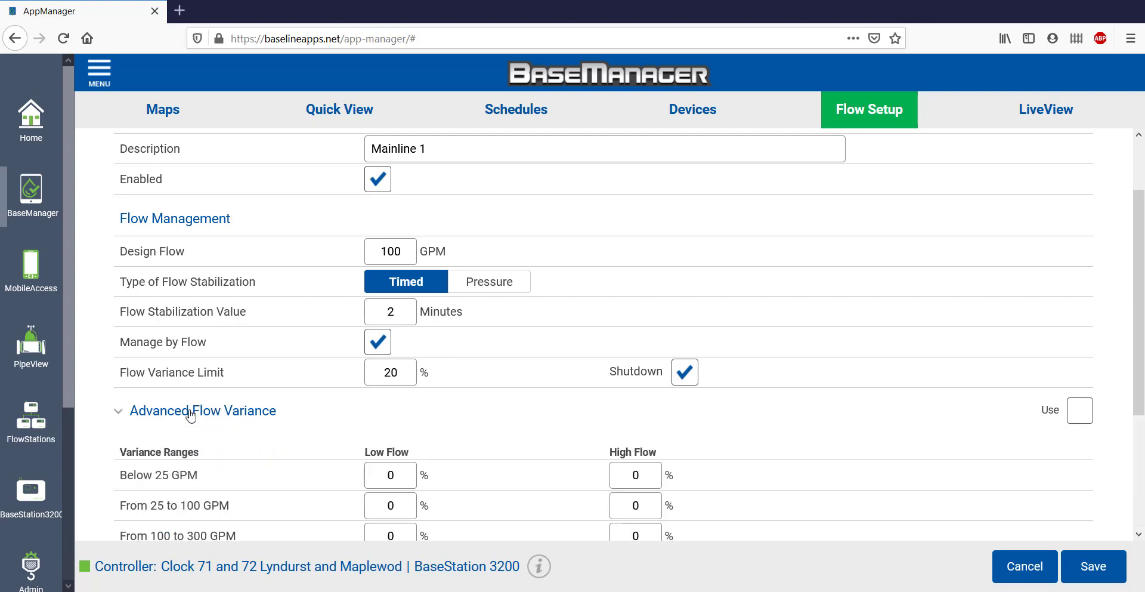
pyautogui.scroll(-3, 408, 401)
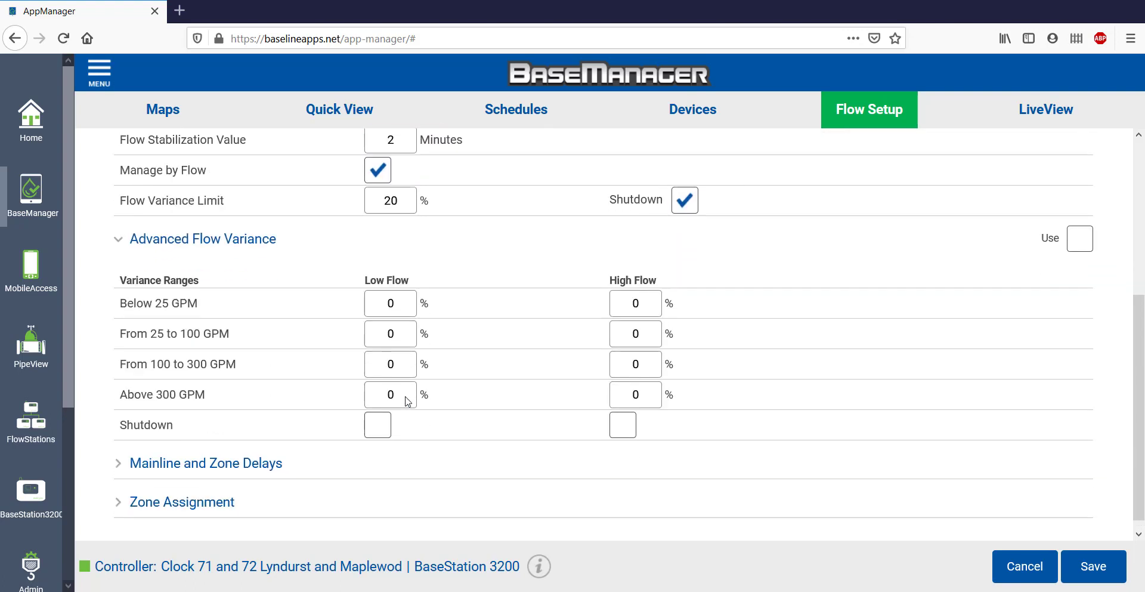
pyautogui.click(1089, 241)
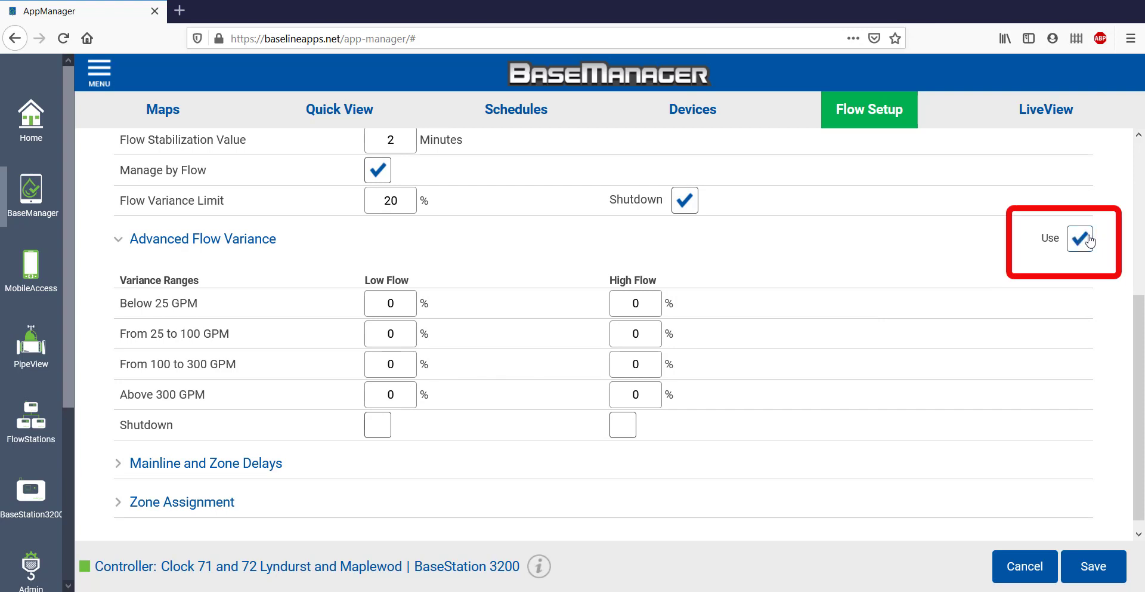
# - Set the low flow variances to 30% below 25 GPM, 20% for 25–100, 10% for 100–300, and 5% above 300 GPM
pyautogui.press('Tab')
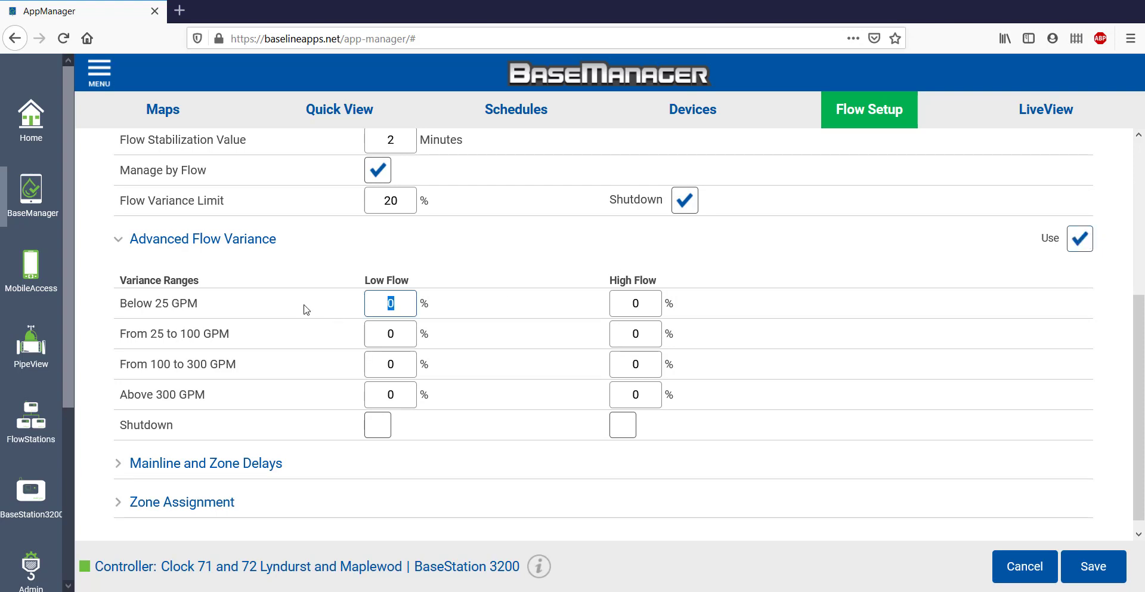
pyautogui.write('30')
pyautogui.press('Tab')
pyautogui.write('20')
pyautogui.press('Tab')
pyautogui.write('10')
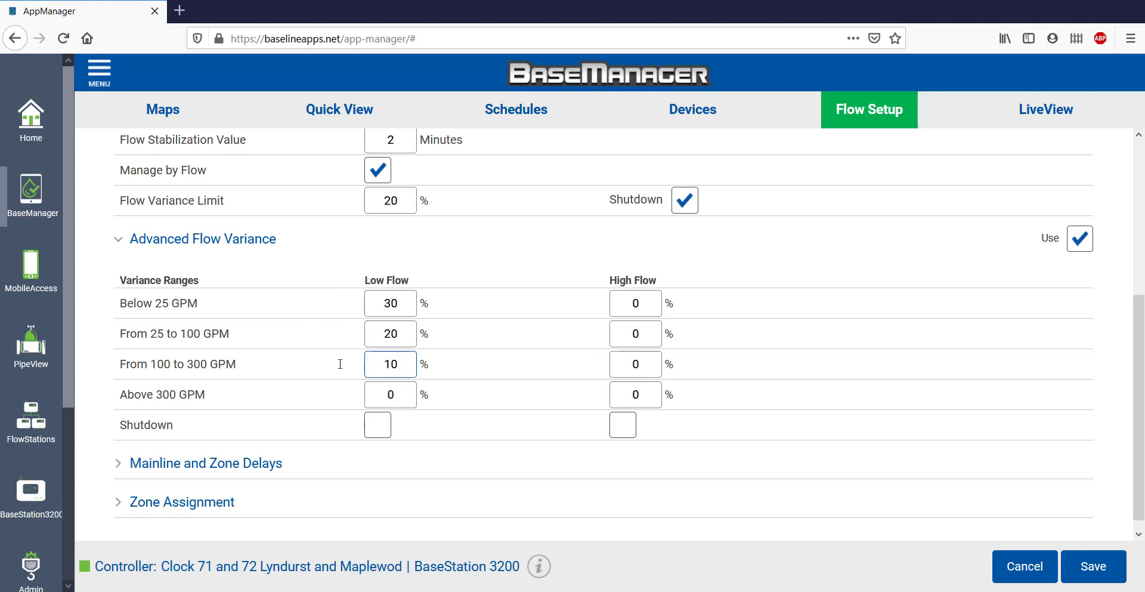
pyautogui.press('Tab')
pyautogui.write('5')
# - Set the high flow variances to 30%, 20%, 10% and 5% from the lowest to the highest range, and enable high flow shutdown
pyautogui.press('Tab')
pyautogui.write('30')
pyautogui.press('Tab')
pyautogui.write('20')
pyautogui.press('Tab')
pyautogui.write('10')
pyautogui.press('Tab')
pyautogui.write('5')
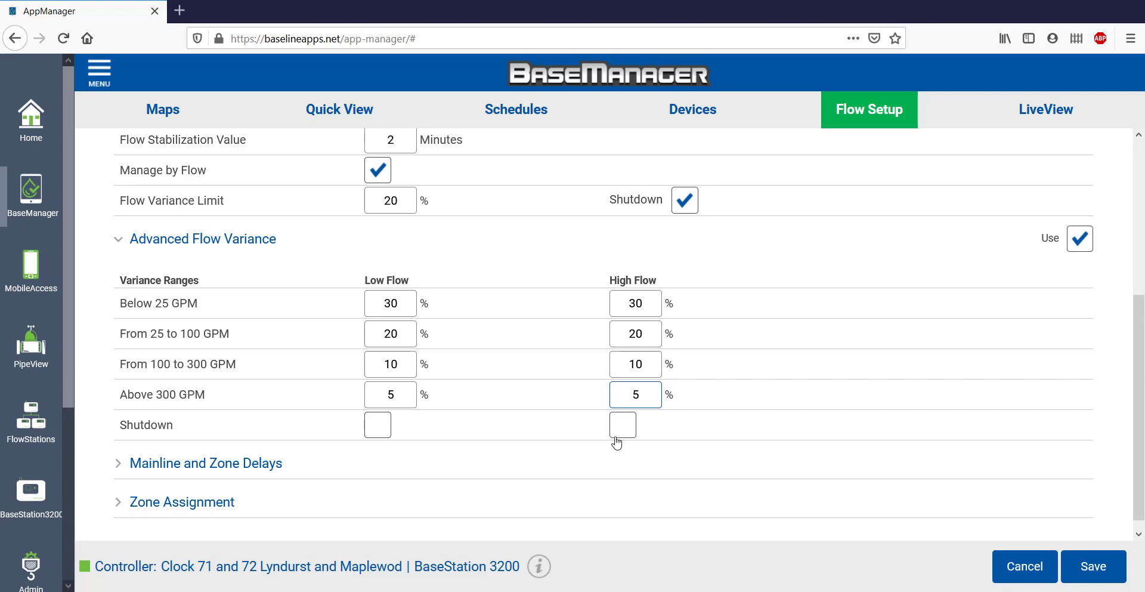
pyautogui.click(616, 441)
# - Expand the Mainline and Zone Delays and Zone Assignment sections of Mainline 1
pyautogui.click(232, 469)
pyautogui.scroll(-3, 353, 475)
pyautogui.click(362, 484)
pyautogui.scroll(-5, 364, 485)
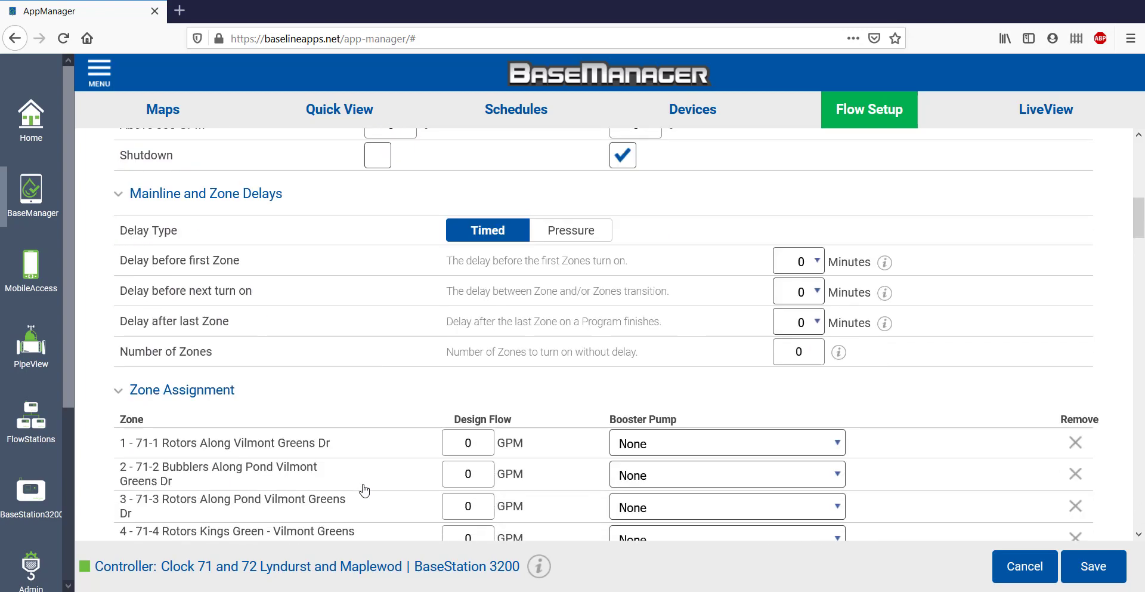
pyautogui.scroll(-1, 365, 489)
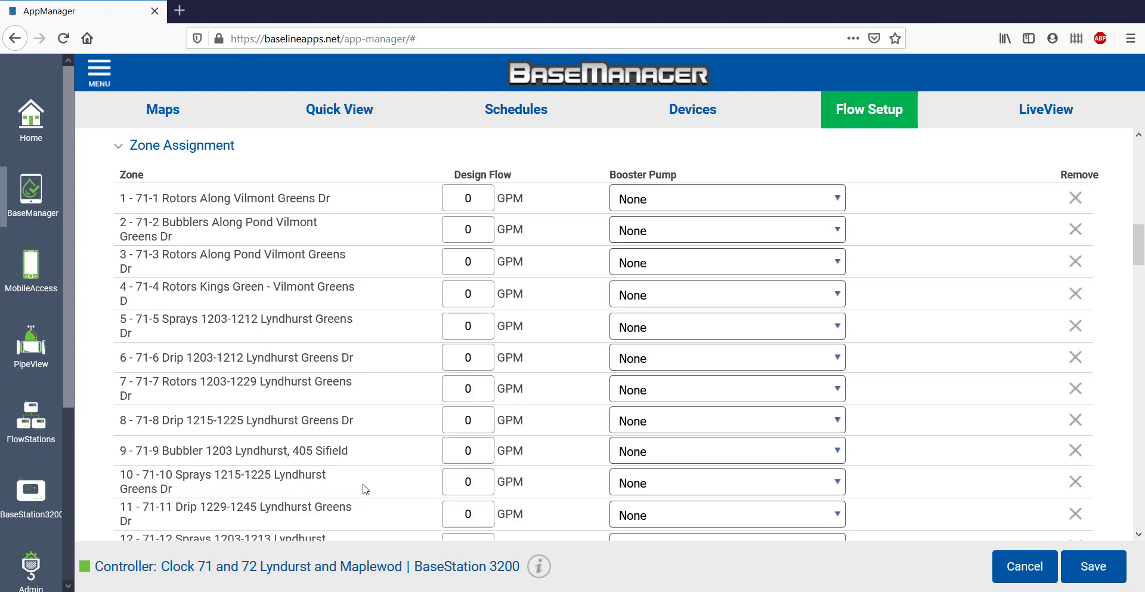
# - Set the design flows of zones 1, 2 and 3 to 22.5, 45.7 and 11.2 GPM in Mainline 1's zone assignment
pyautogui.click(455, 195)
pyautogui.press('Delete')
pyautogui.write('22.5')
pyautogui.click(478, 238)
pyautogui.hotkey('ctrl', 'a')
pyautogui.write('45.7')
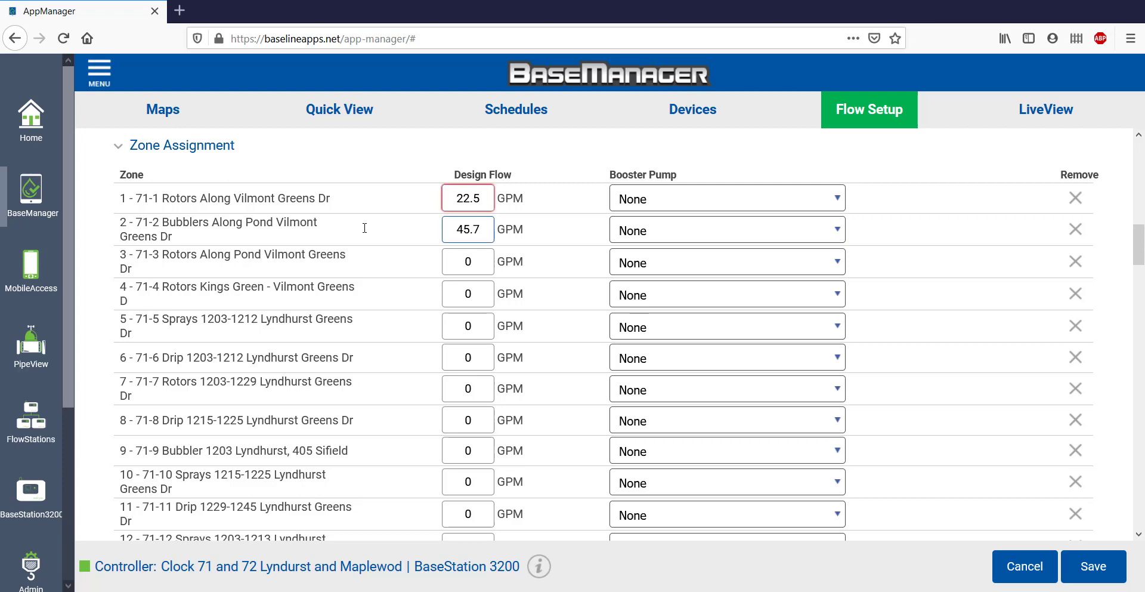
pyautogui.click(492, 268)
pyautogui.write('11.2')
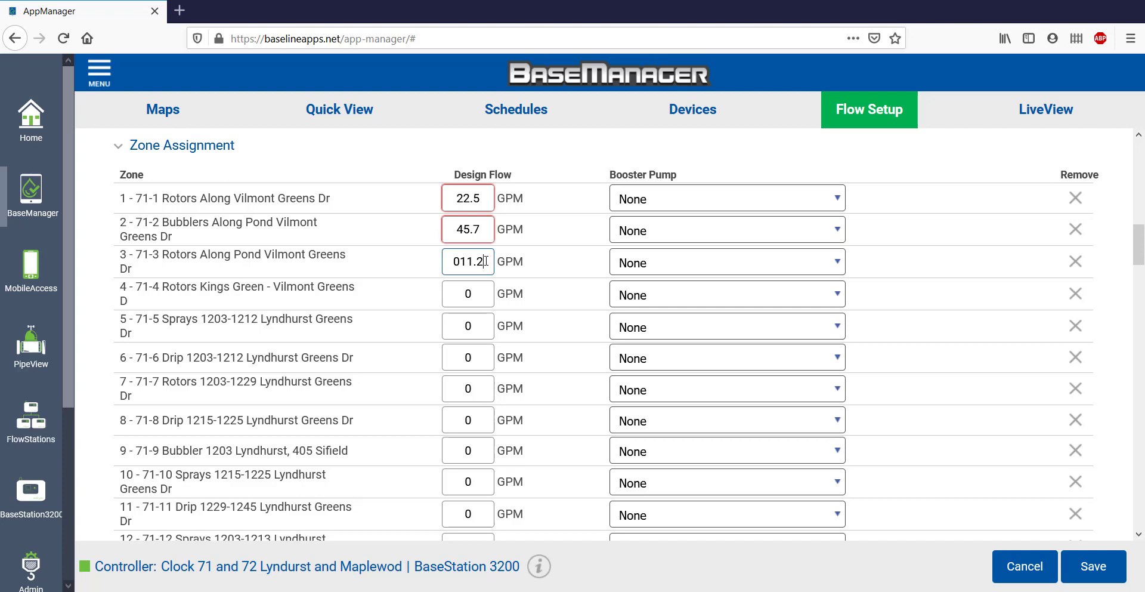
pyautogui.hotkey('ctrl', 'a')
pyautogui.write('11.2')
# - Check zone 1's booster pump choices, leaving it at None, and save Mainline 1
pyautogui.click(838, 199)
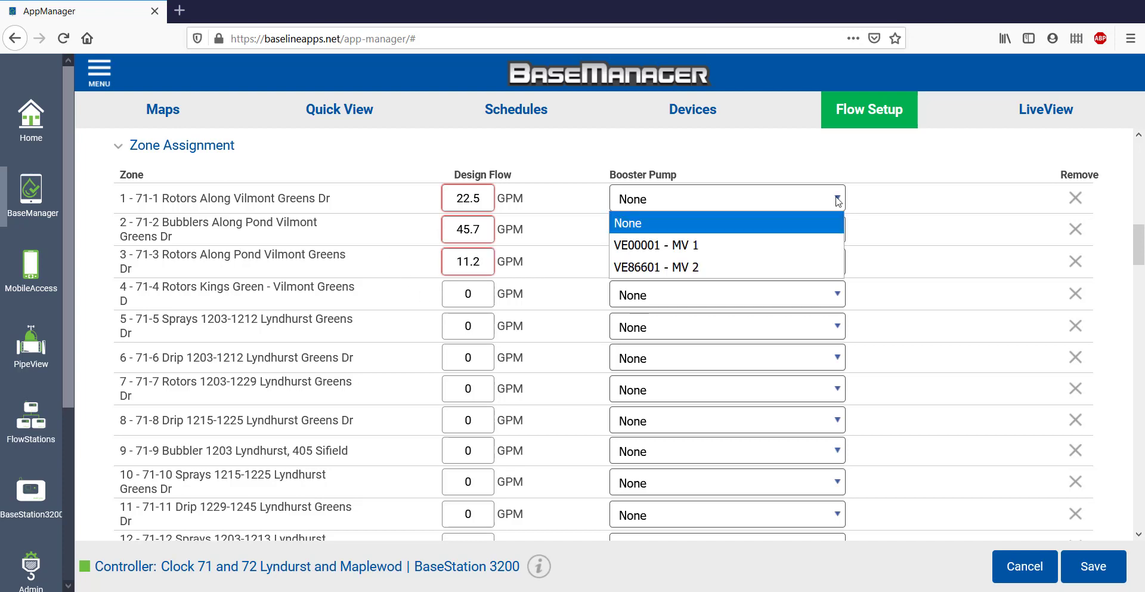
pyautogui.click(838, 199)
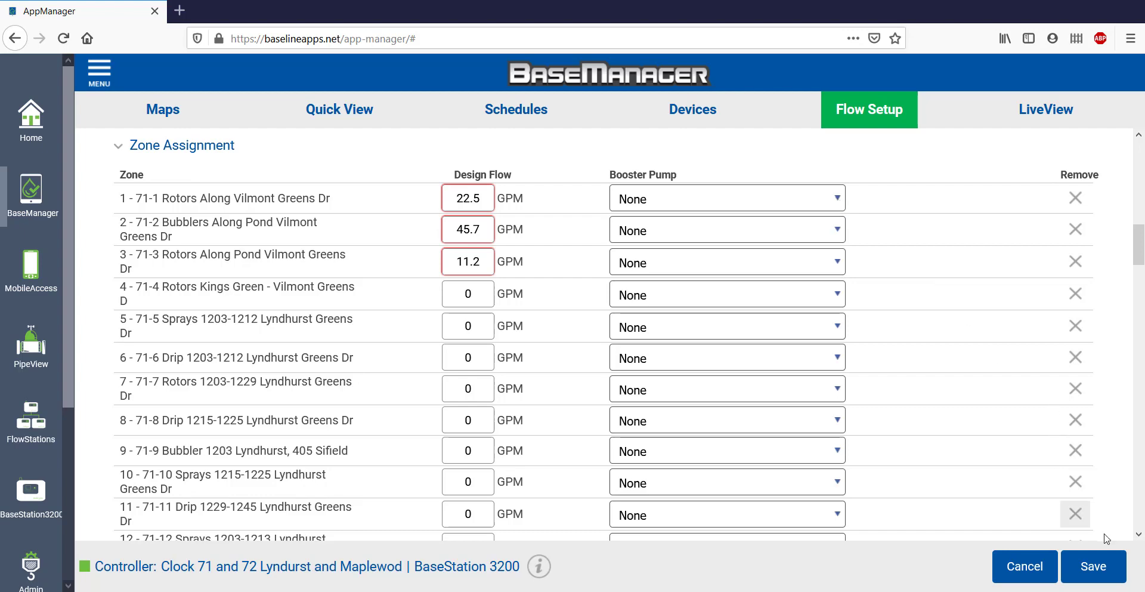
pyautogui.click(1096, 566)
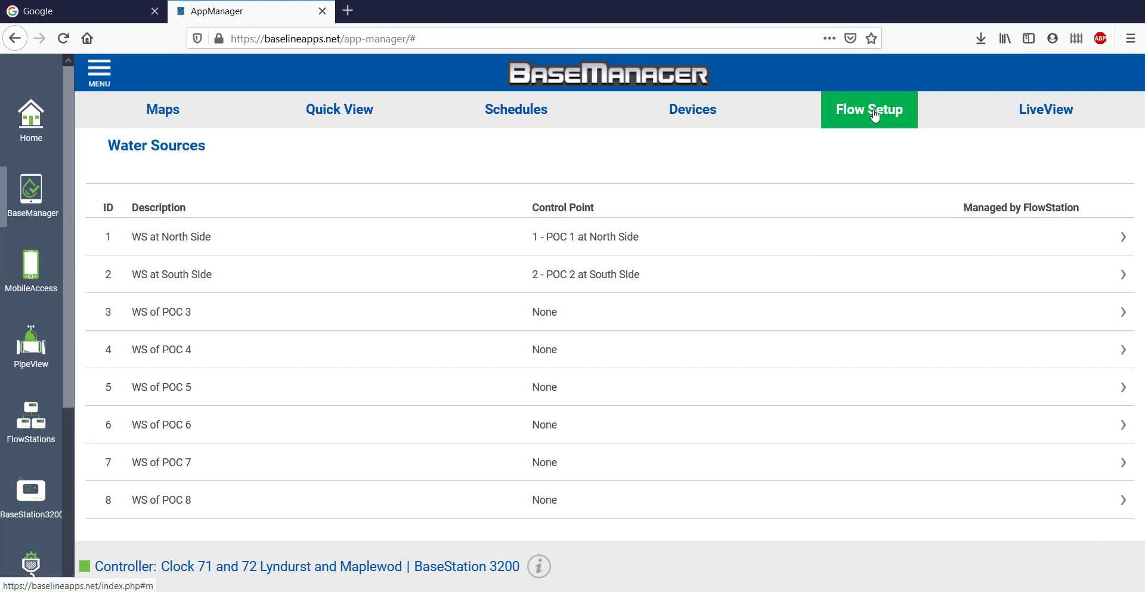
# - Review the control points list and the mainlines list in the flow setup
pyautogui.moveTo(877, 115)
pyautogui.click(895, 192)
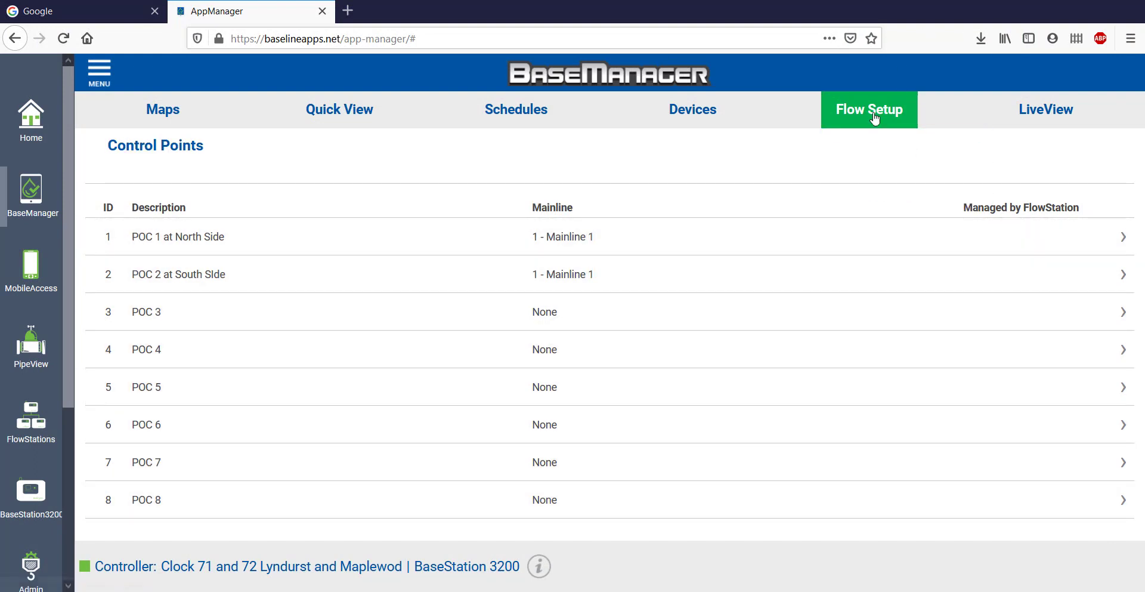
pyautogui.click(877, 234)
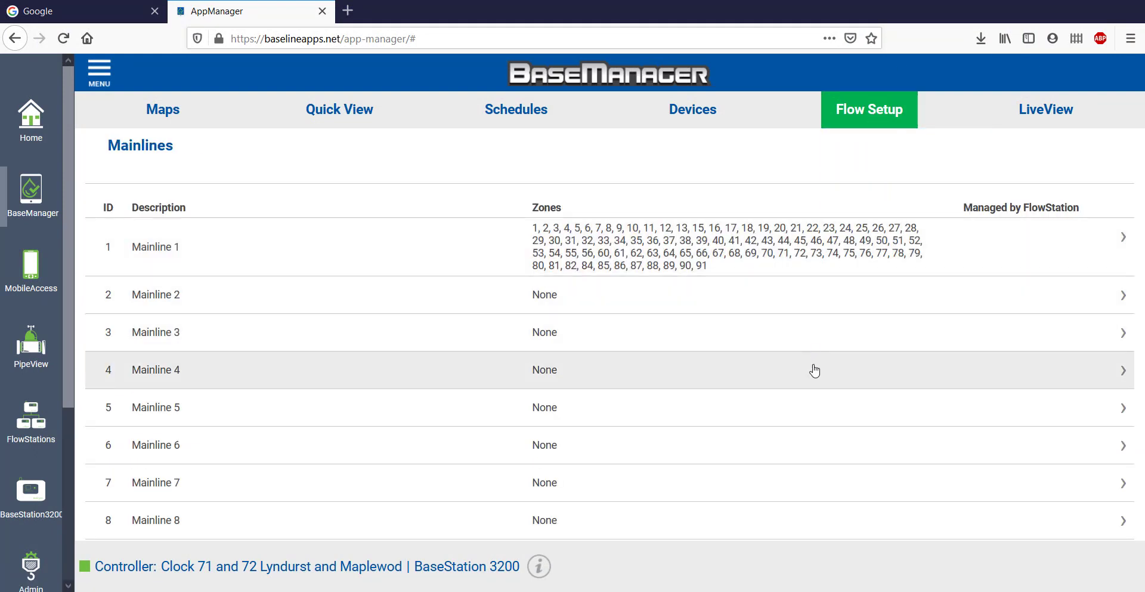